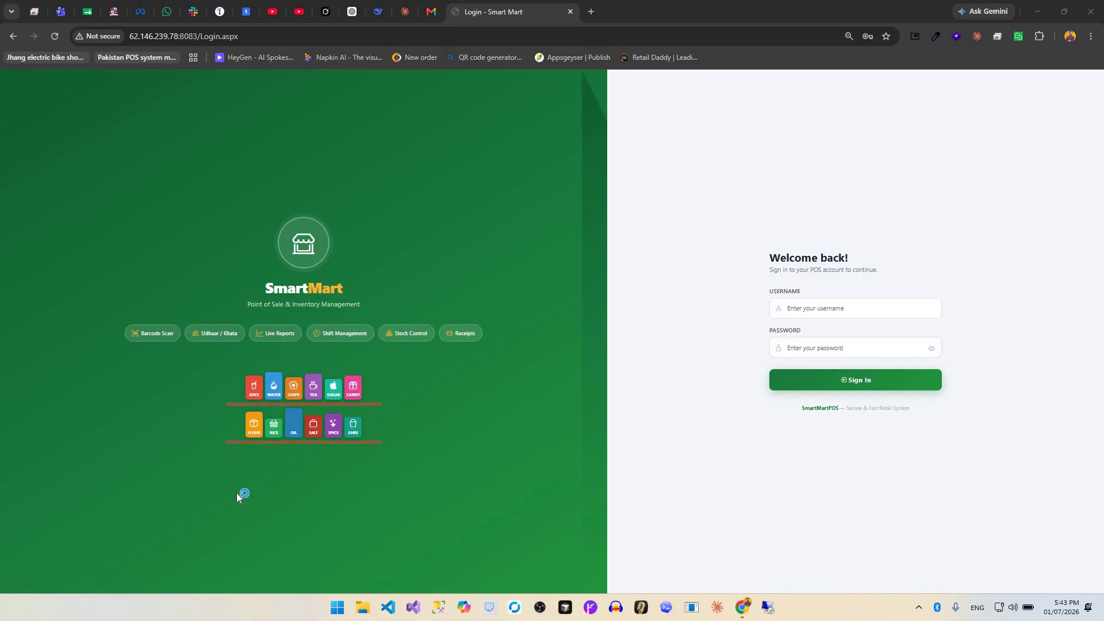
Log in with the administrator username and password, fixing a typo in the username.
{"action": "left_click", "coordinate": [828, 309]}
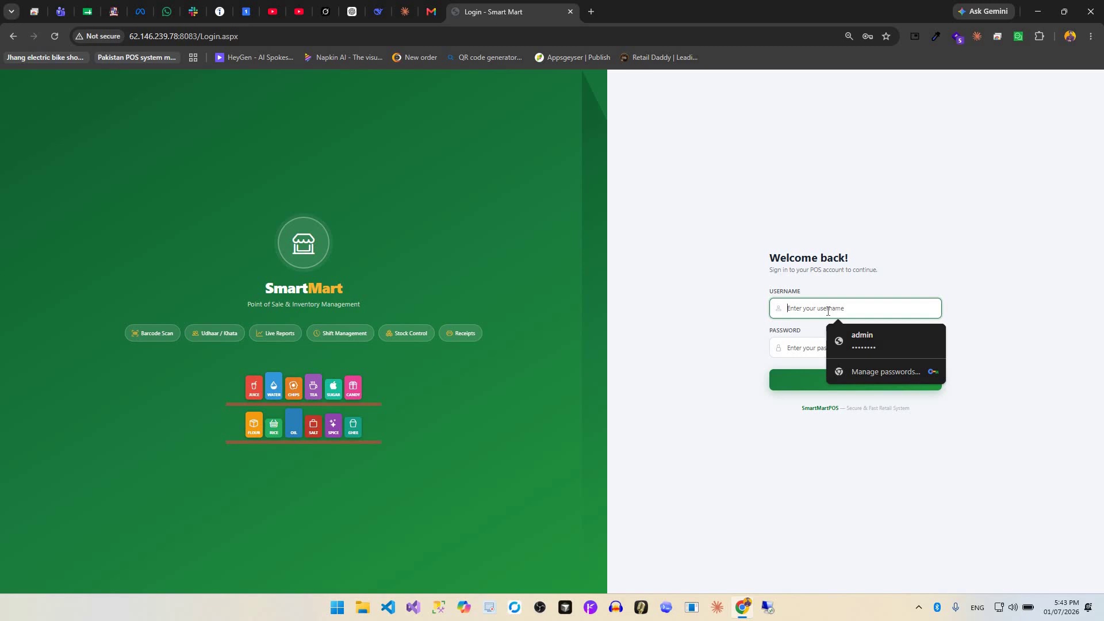
{"action": "type", "text": "admin12"}
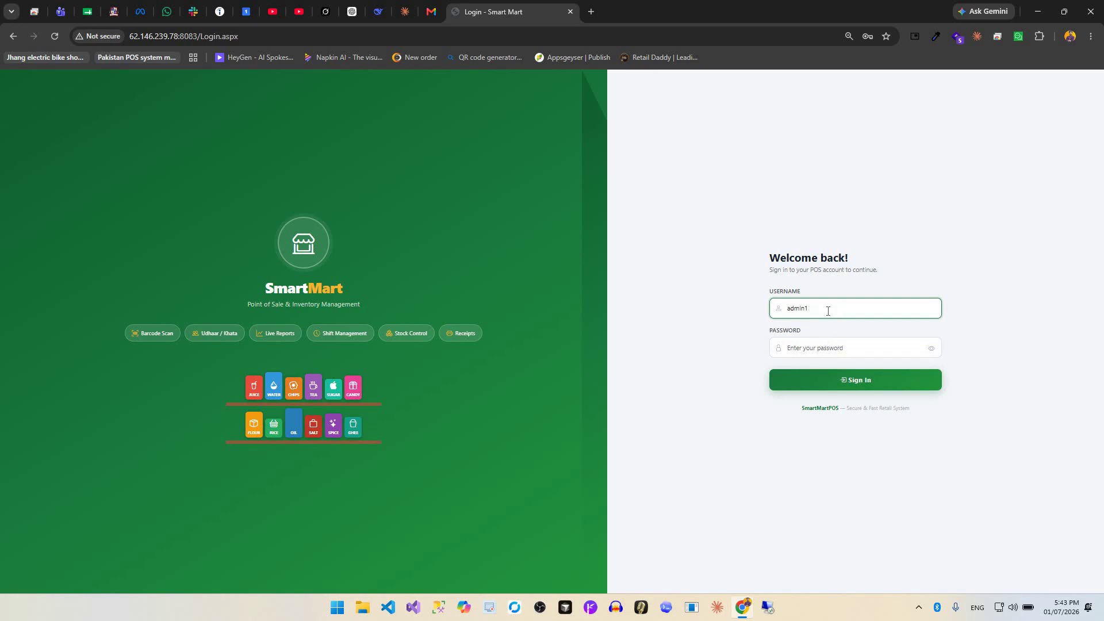
{"action": "key", "text": "BackSpace"}
{"action": "key", "text": "Tab"}
{"action": "type", "text": "ad"}
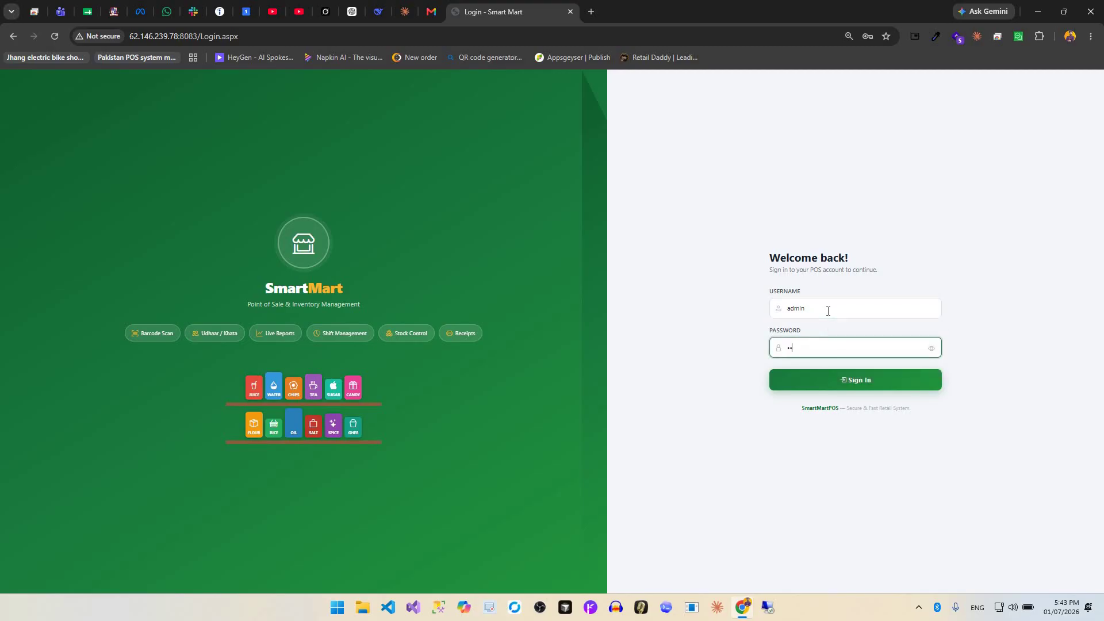
{"action": "key", "text": "Return"}
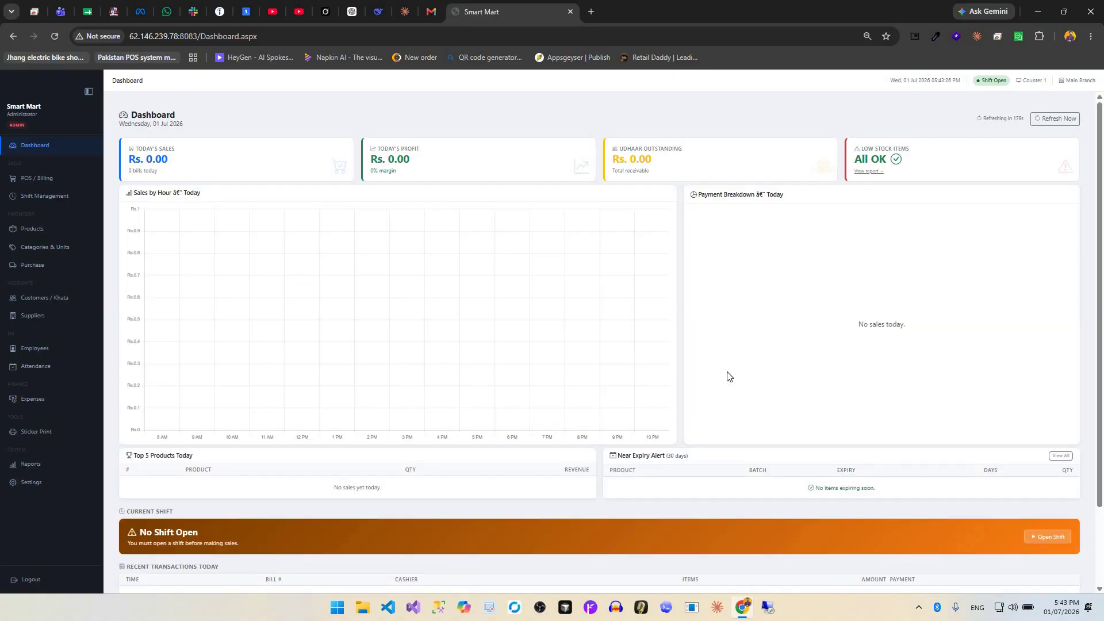
{"action": "key", "text": "Escape"}
{"action": "left_click_drag", "start_coordinate": [982, 84], "coordinate": [1023, 85]}
{"action": "double_click", "coordinate": [1032, 81]}
{"action": "left_click_drag", "start_coordinate": [1095, 81], "coordinate": [1012, 103]}
{"action": "left_click", "coordinate": [897, 78]}
{"action": "triple_click", "coordinate": [949, 79]}
{"action": "left_click", "coordinate": [474, 274]}
{"action": "left_click_drag", "start_coordinate": [618, 152], "coordinate": [664, 170]}
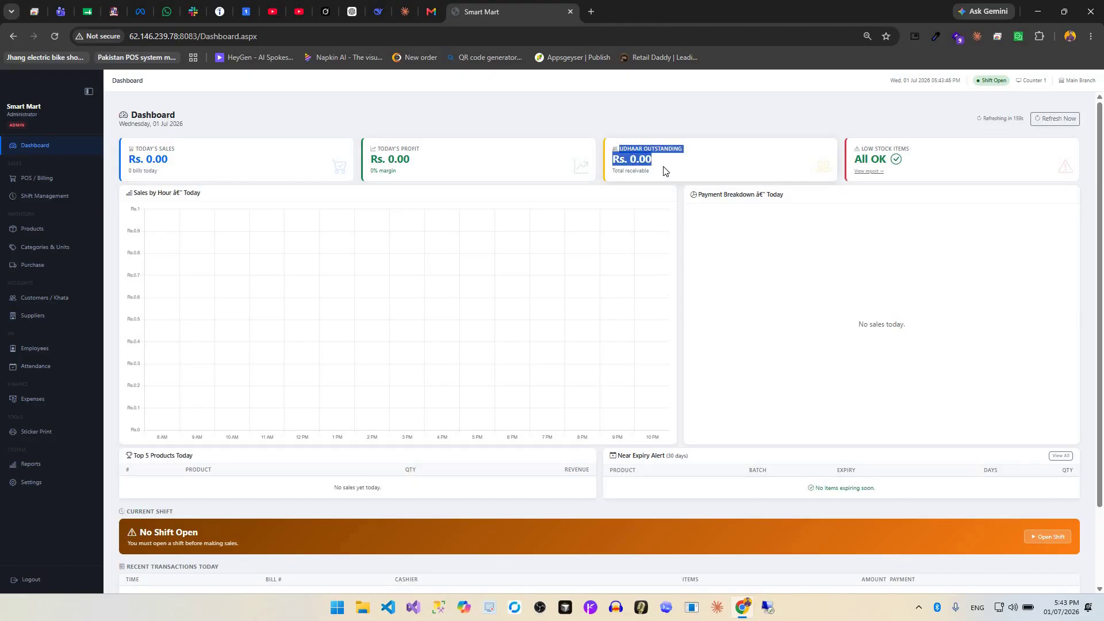
{"action": "left_click", "coordinate": [898, 164]}
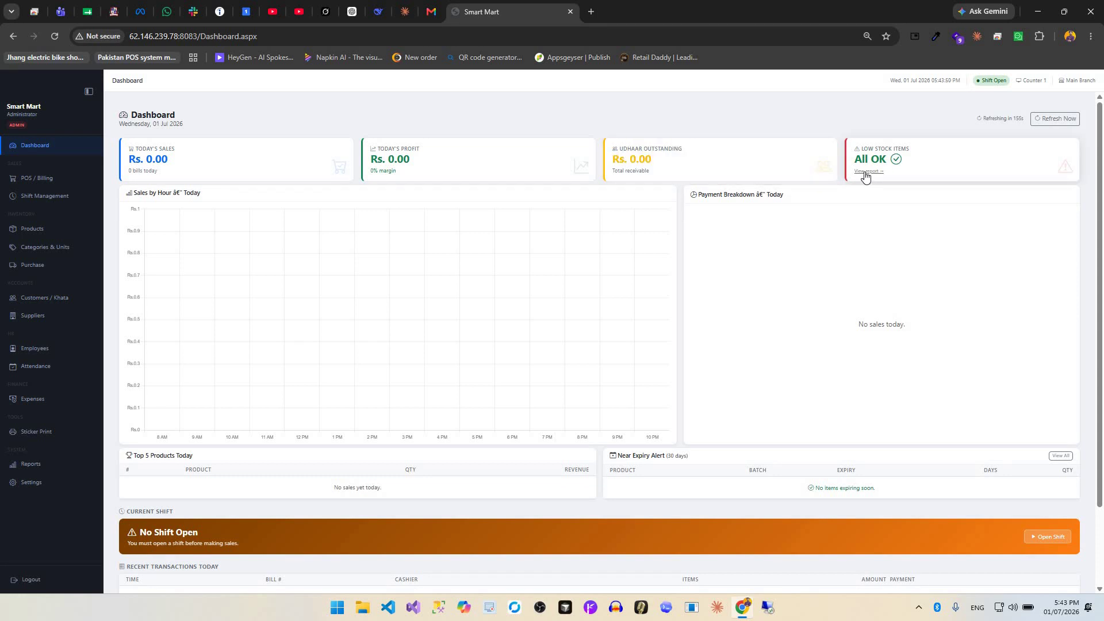
{"action": "left_click", "coordinate": [866, 171]}
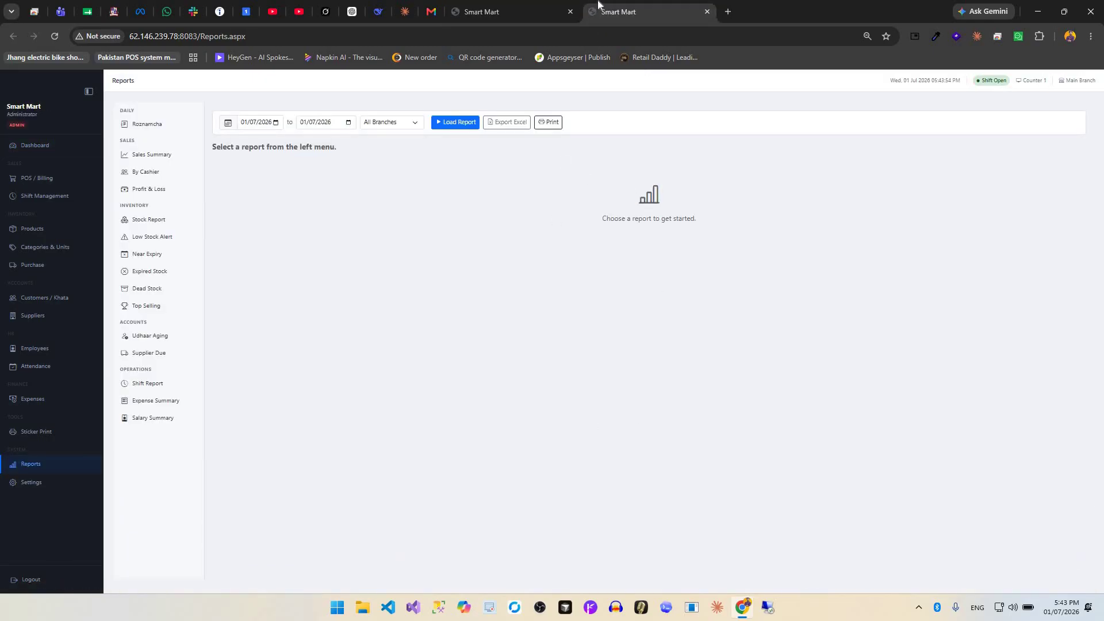
{"action": "key", "text": "ctrl+w"}
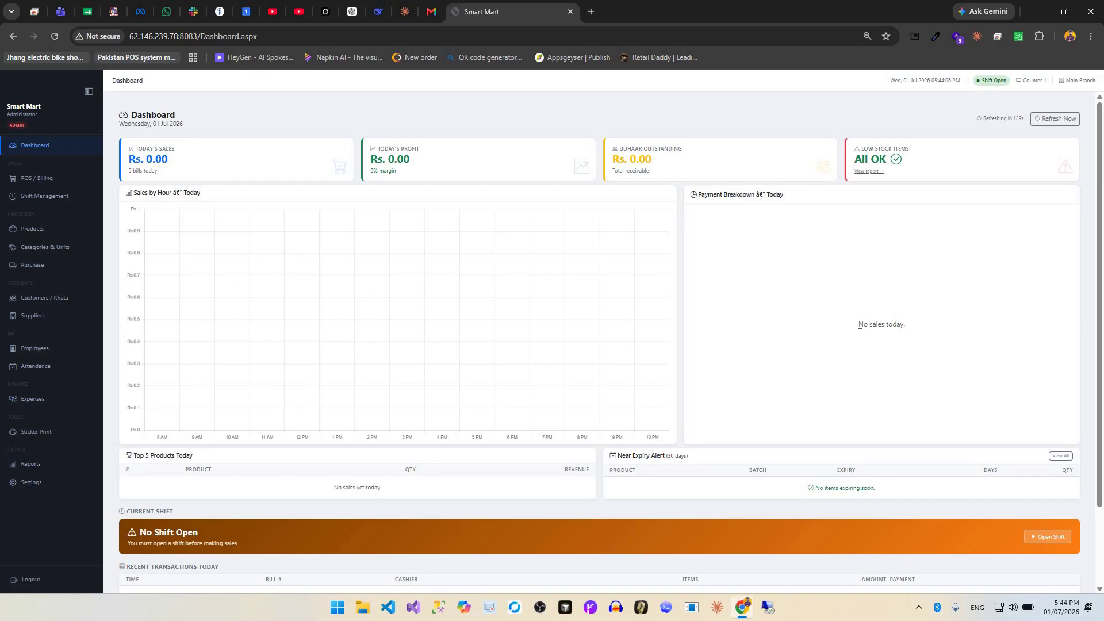
{"action": "scroll", "coordinate": [230, 391], "scroll_direction": "down", "scroll_amount": 2}
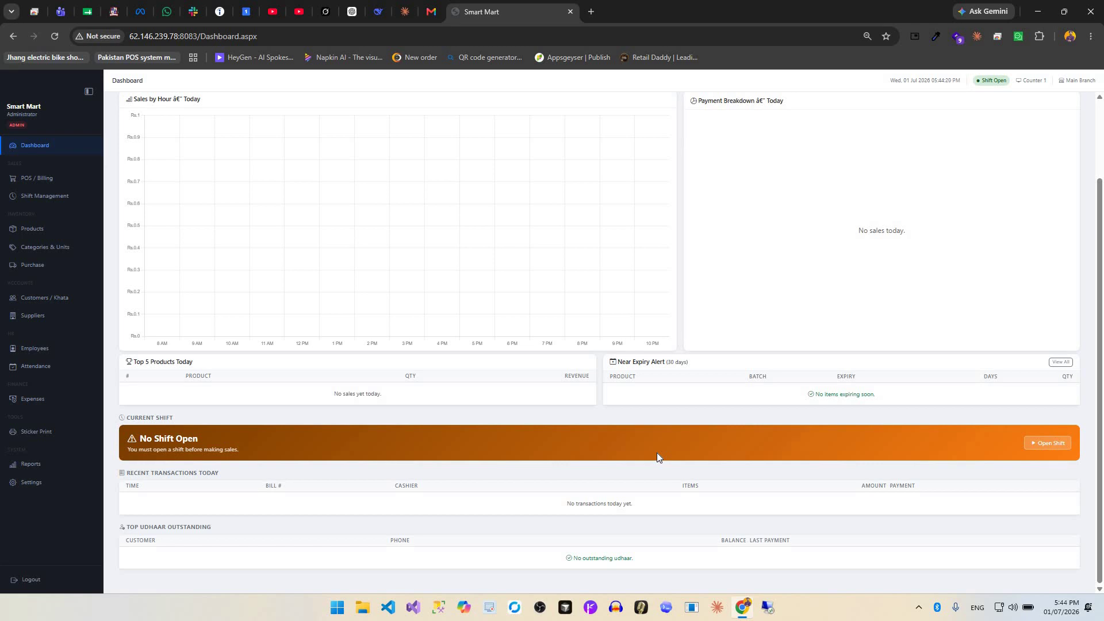
Open Shift Management and bring up the Close Shift blind cash count with its denominations.
{"action": "left_click", "coordinate": [1050, 443]}
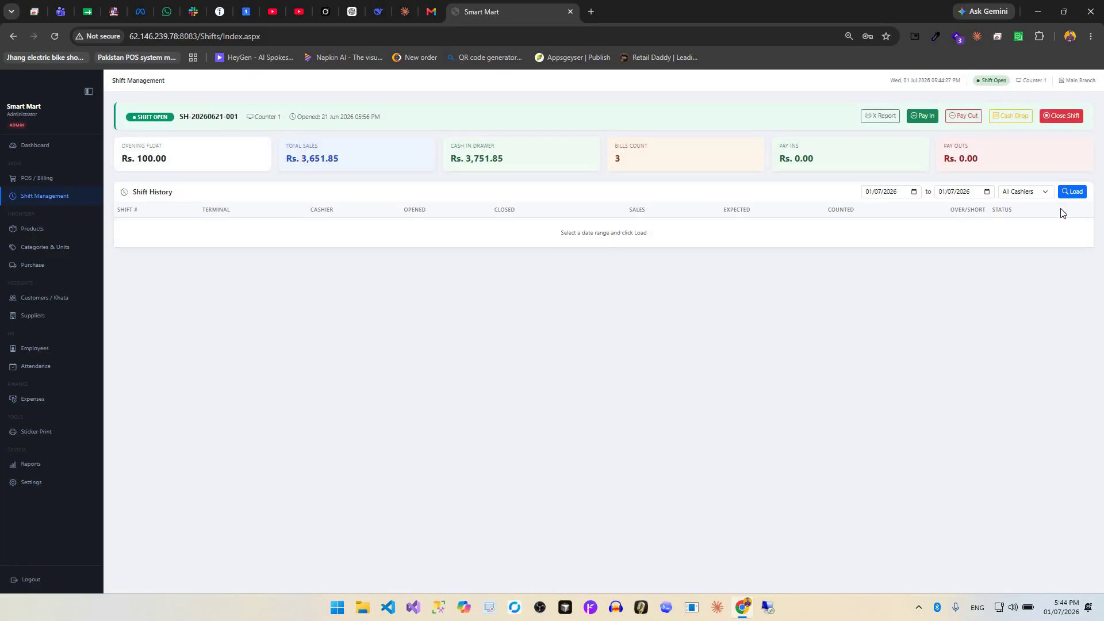
{"action": "left_click", "coordinate": [1010, 116]}
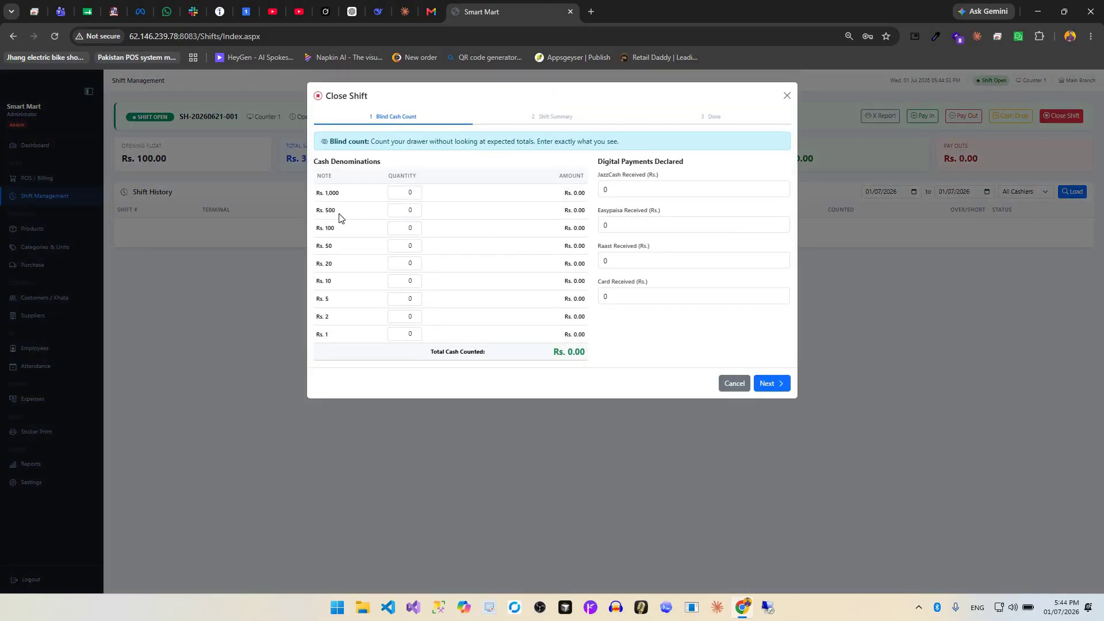
{"action": "double_click", "coordinate": [331, 193]}
{"action": "left_click_drag", "start_coordinate": [332, 210], "coordinate": [337, 211]}
Look over the digital payment amounts, then cancel closing so the shift stays open.
{"action": "left_click", "coordinate": [621, 191]}
{"action": "key", "text": "Tab"}
{"action": "key", "text": "Tab"}
{"action": "key", "text": "Tab"}
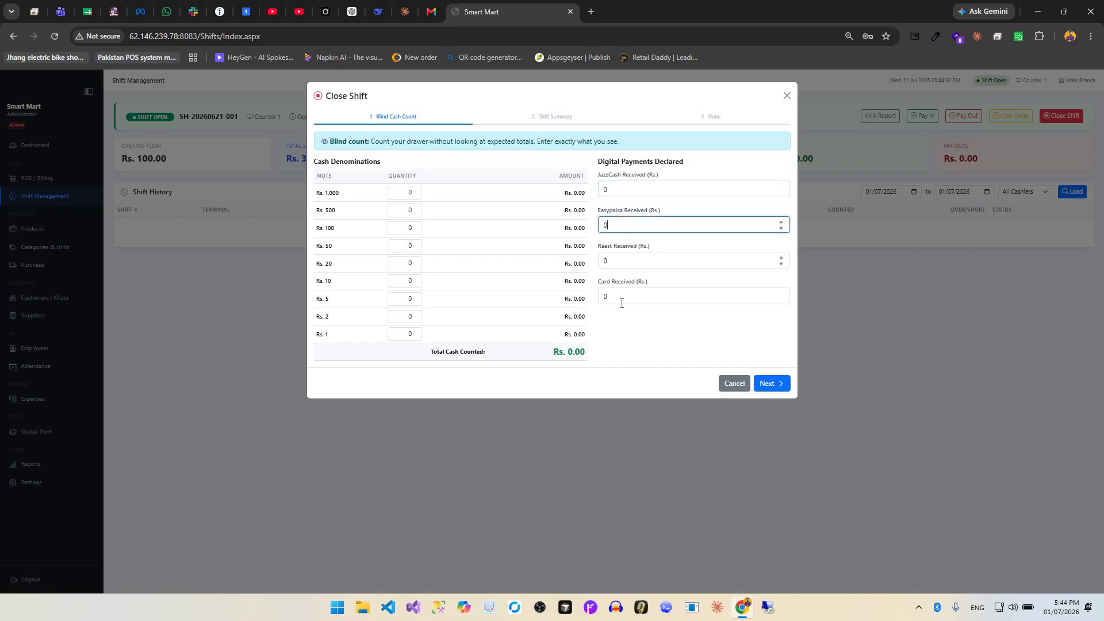
{"action": "left_click", "coordinate": [733, 384]}
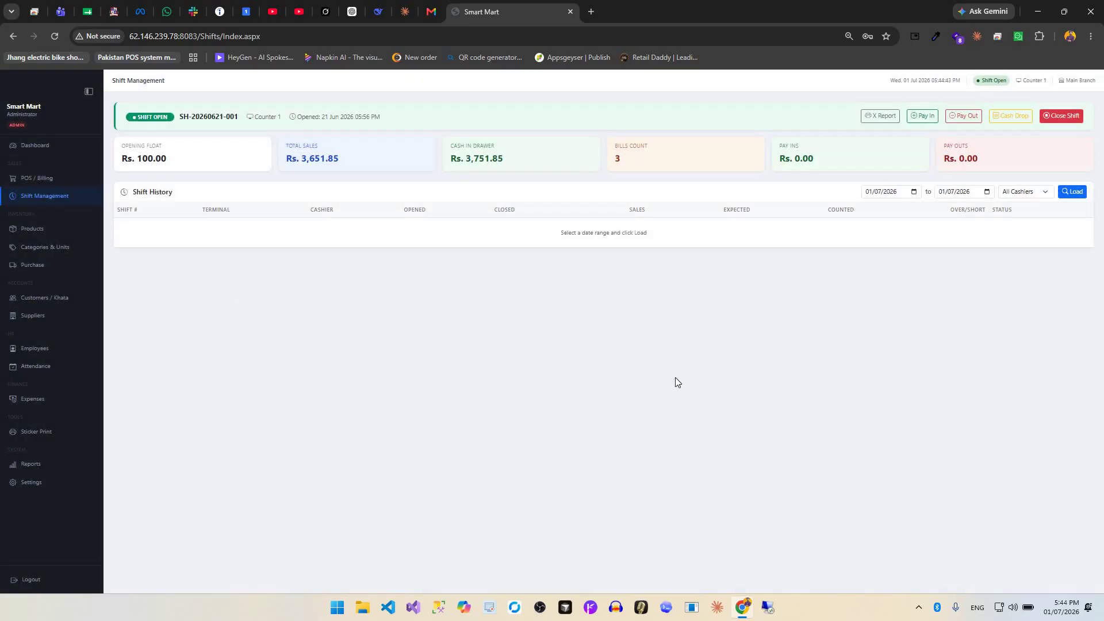
{"action": "left_click", "coordinate": [49, 147]}
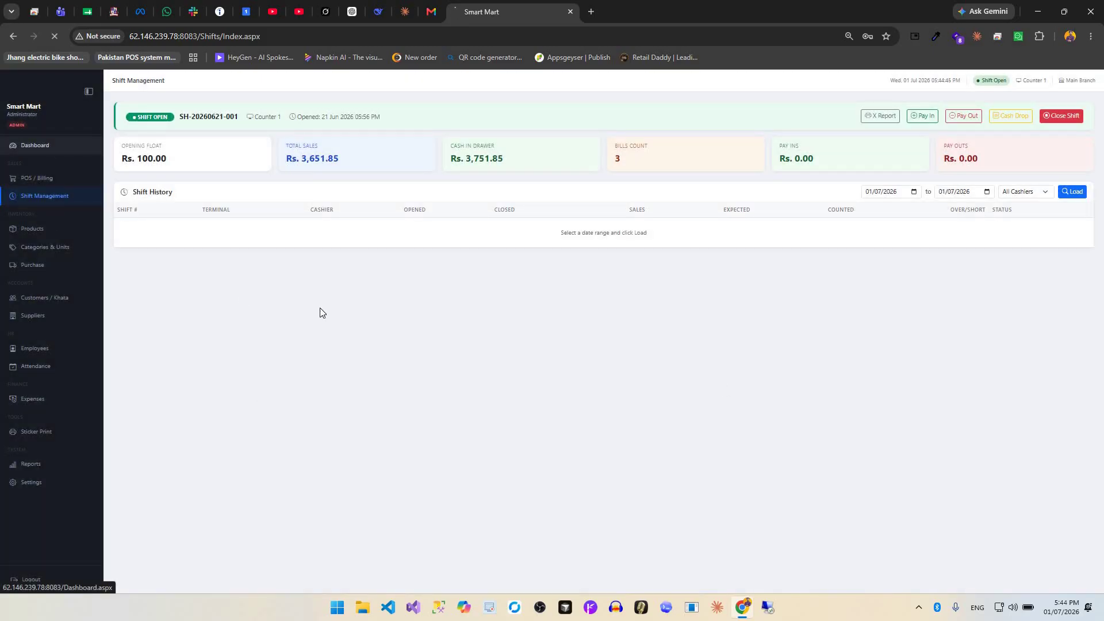
Look over the Dashboard's recent transactions and top udhaar sections, then go to POS / Billing.
{"action": "scroll", "coordinate": [321, 312], "scroll_direction": "down", "scroll_amount": 3}
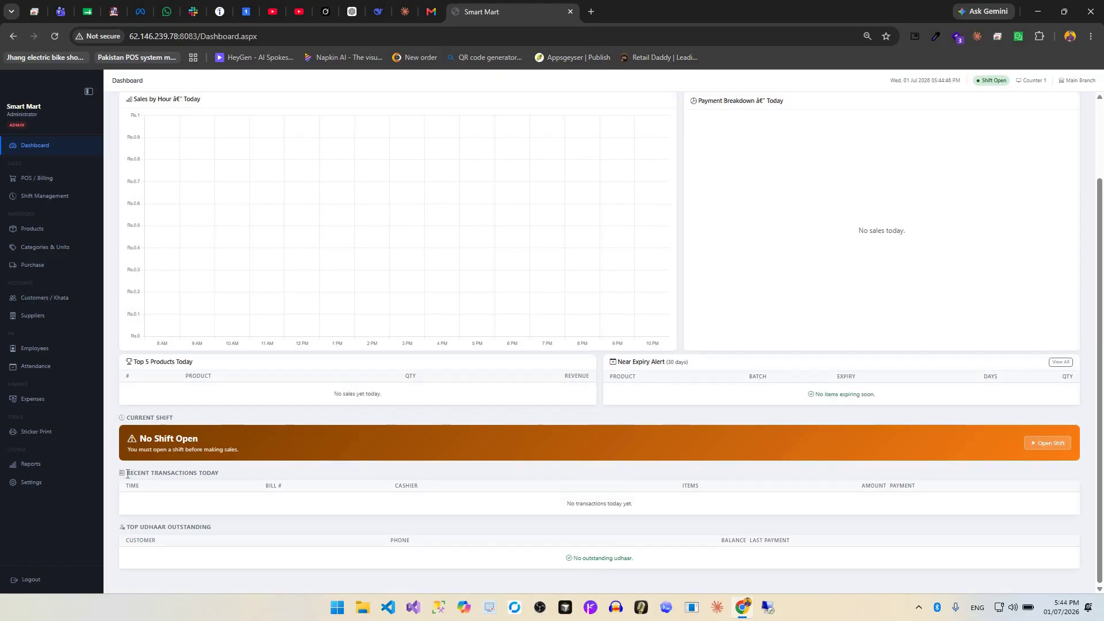
{"action": "left_click_drag", "start_coordinate": [126, 473], "coordinate": [219, 473]}
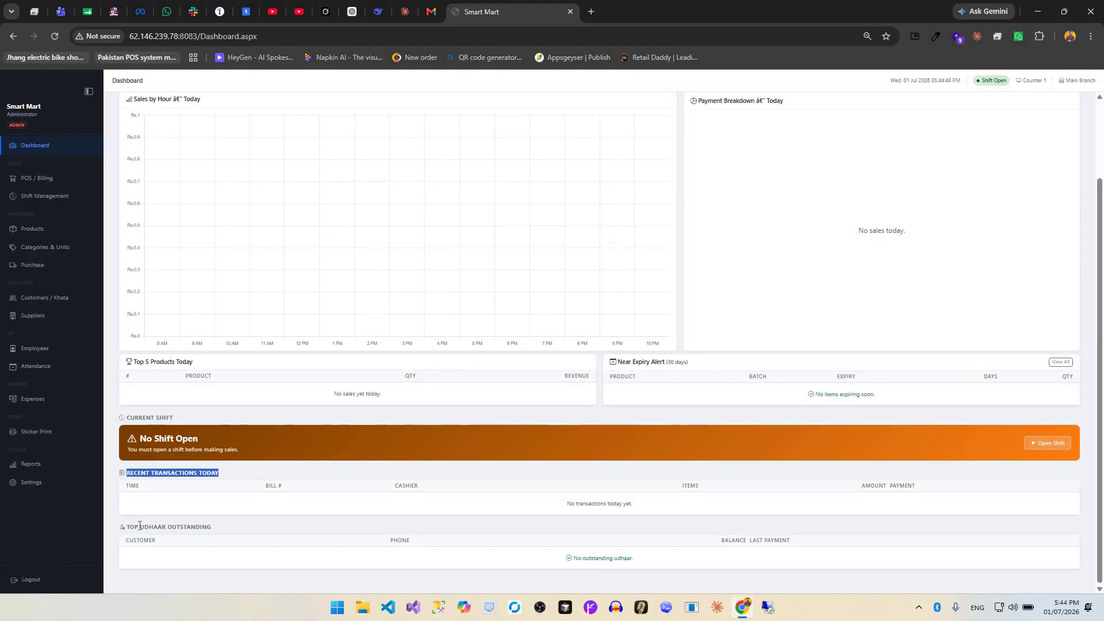
{"action": "triple_click", "coordinate": [217, 528]}
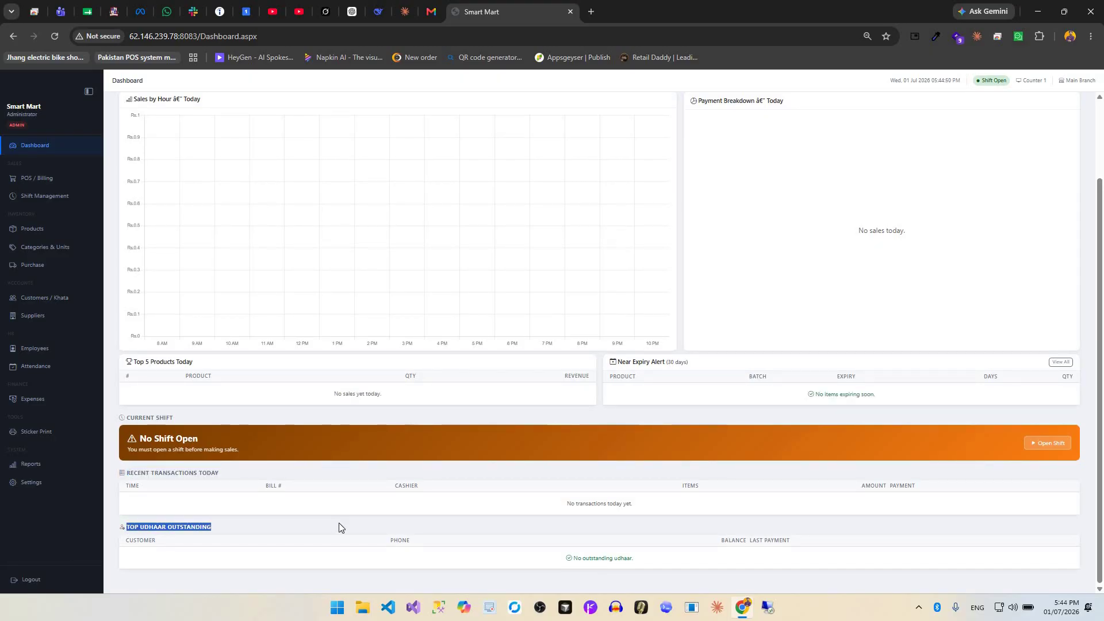
{"action": "scroll", "coordinate": [339, 504], "scroll_direction": "up", "scroll_amount": 2}
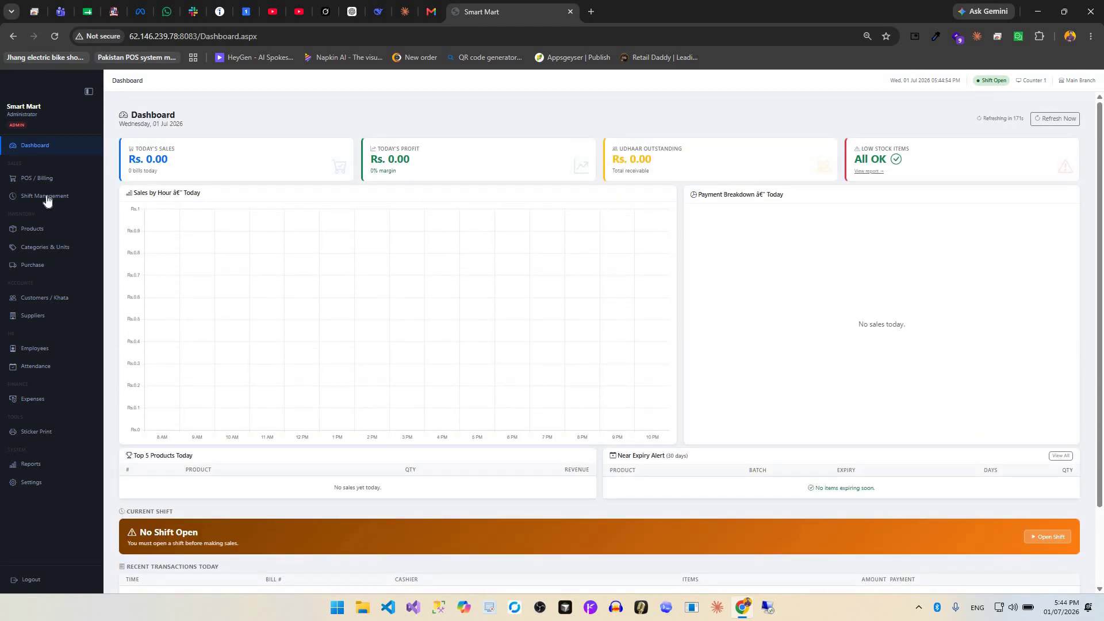
{"action": "left_click", "coordinate": [41, 178]}
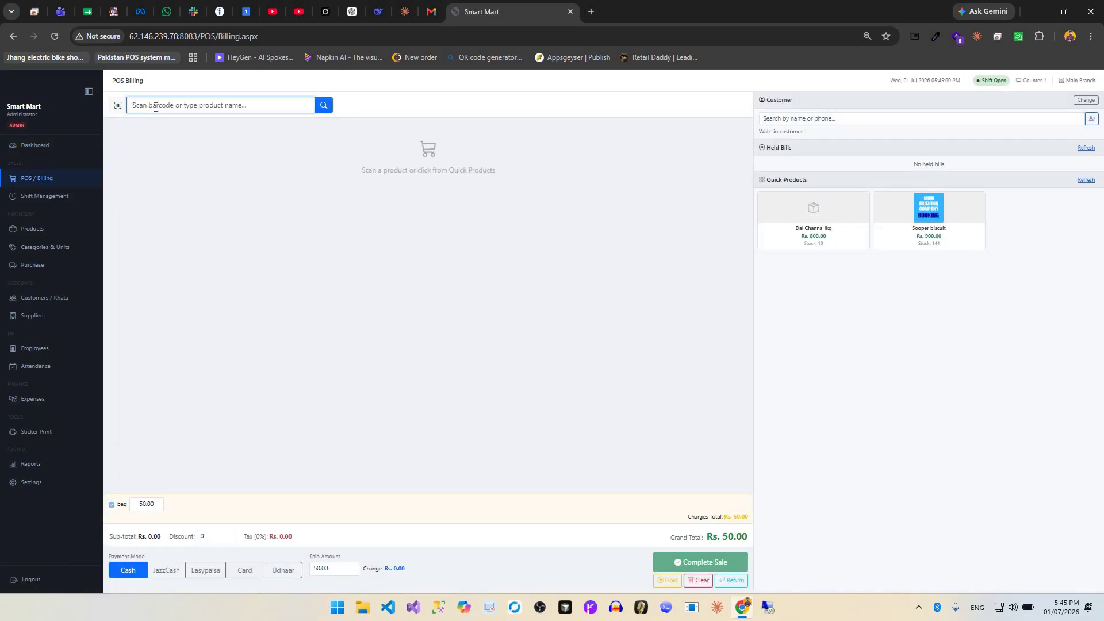
Keep the bill as a walk-in customer and add Sooper biscuit at quantity 7.
{"action": "left_click", "coordinate": [802, 119]}
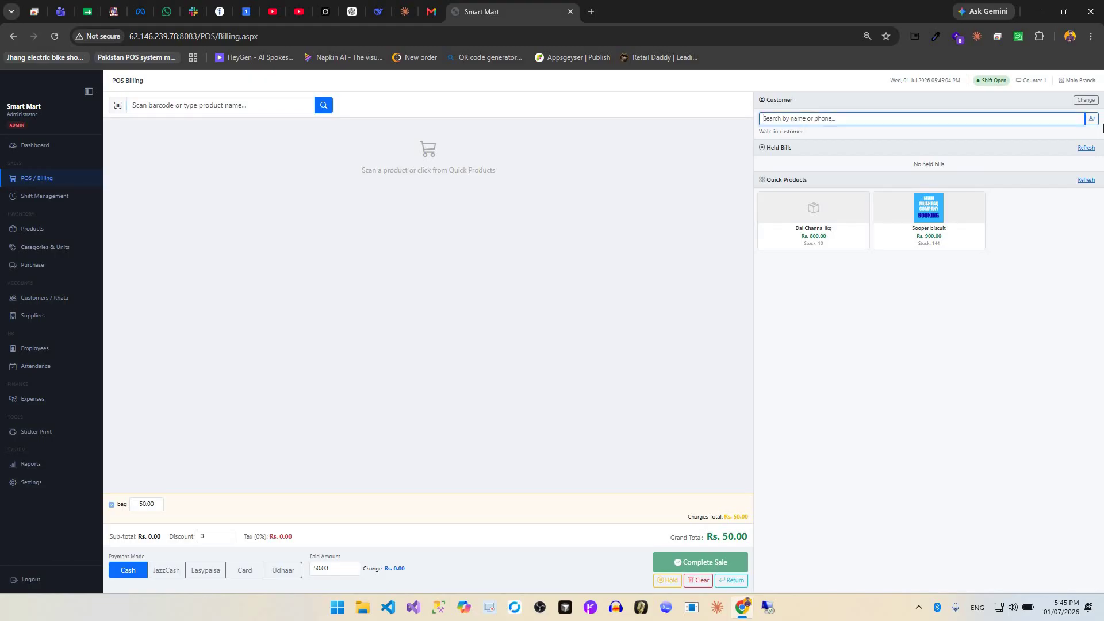
{"action": "left_click", "coordinate": [923, 375]}
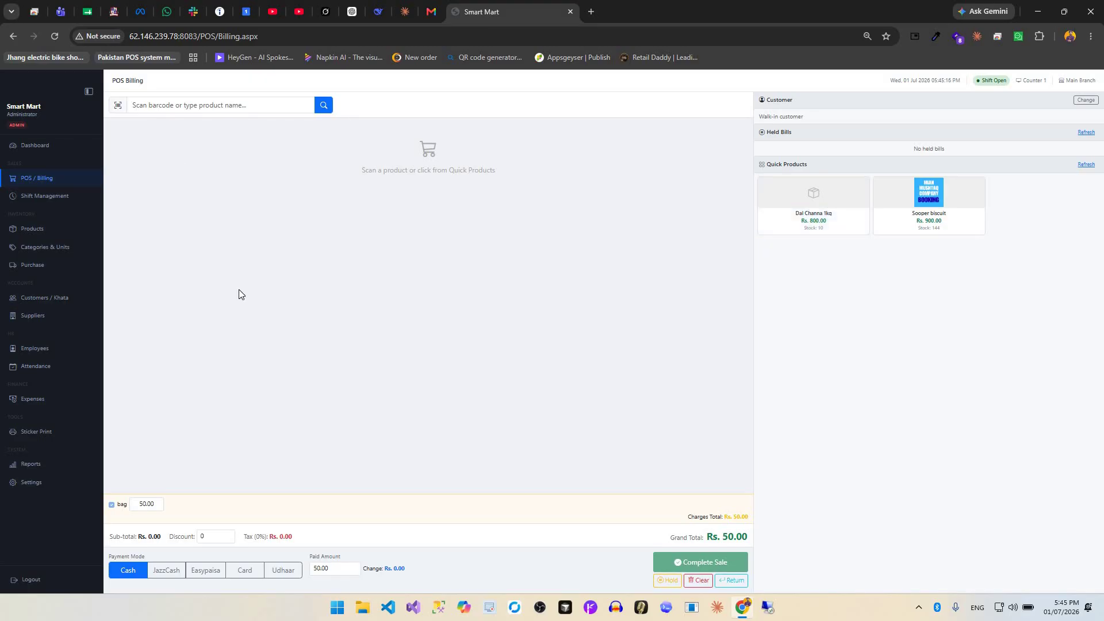
{"action": "left_click", "coordinate": [946, 229]}
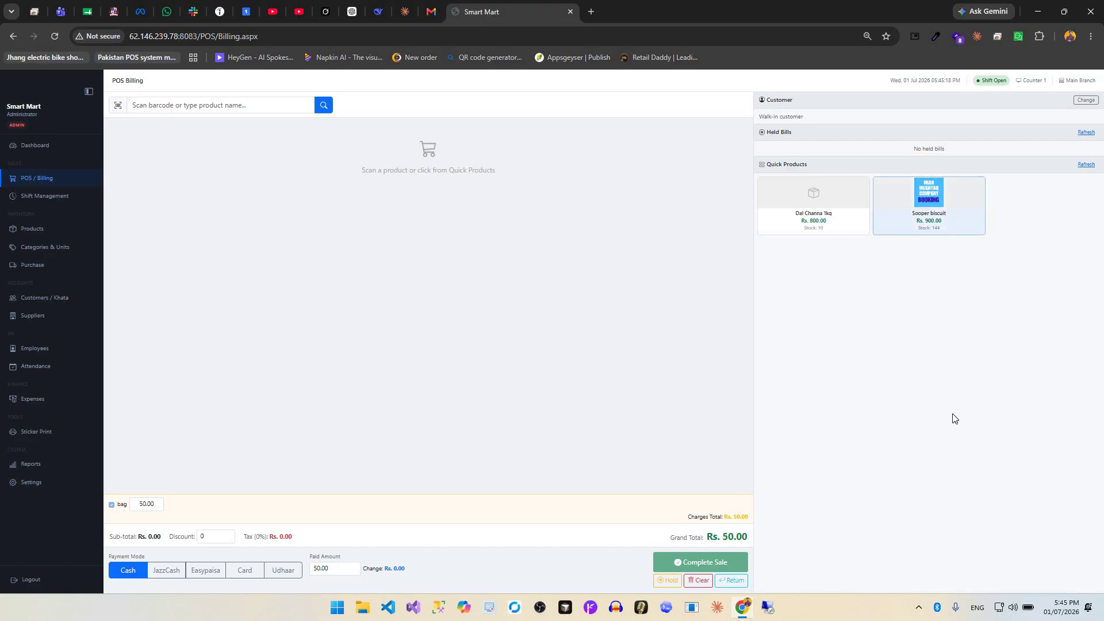
{"action": "triple_click", "coordinate": [930, 215]}
{"action": "triple_click", "coordinate": [930, 215]}
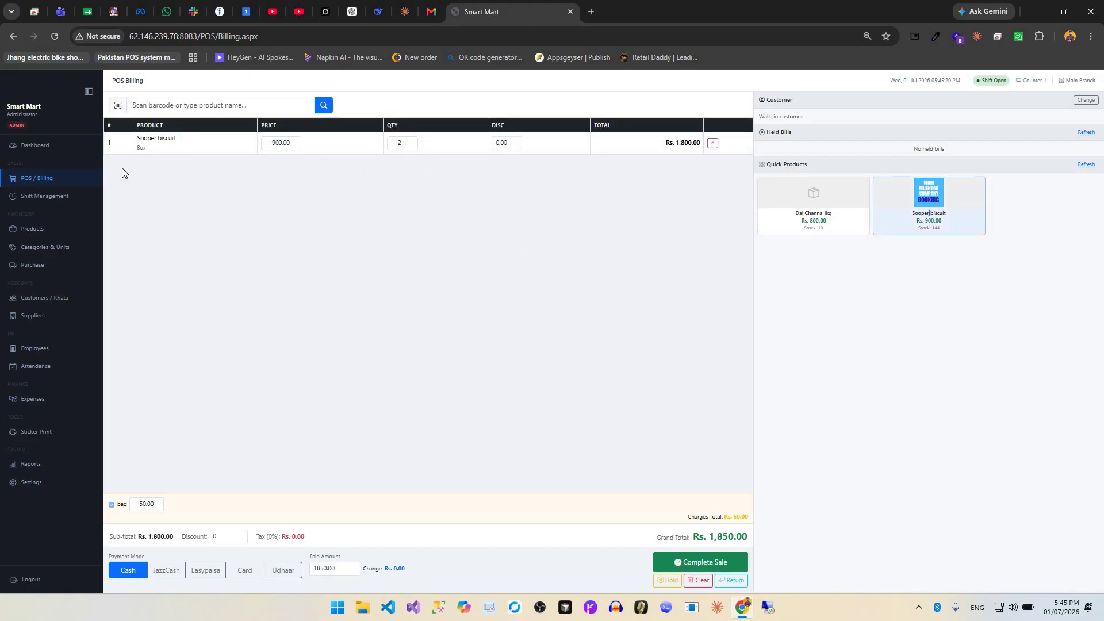
{"action": "left_click", "coordinate": [160, 107]}
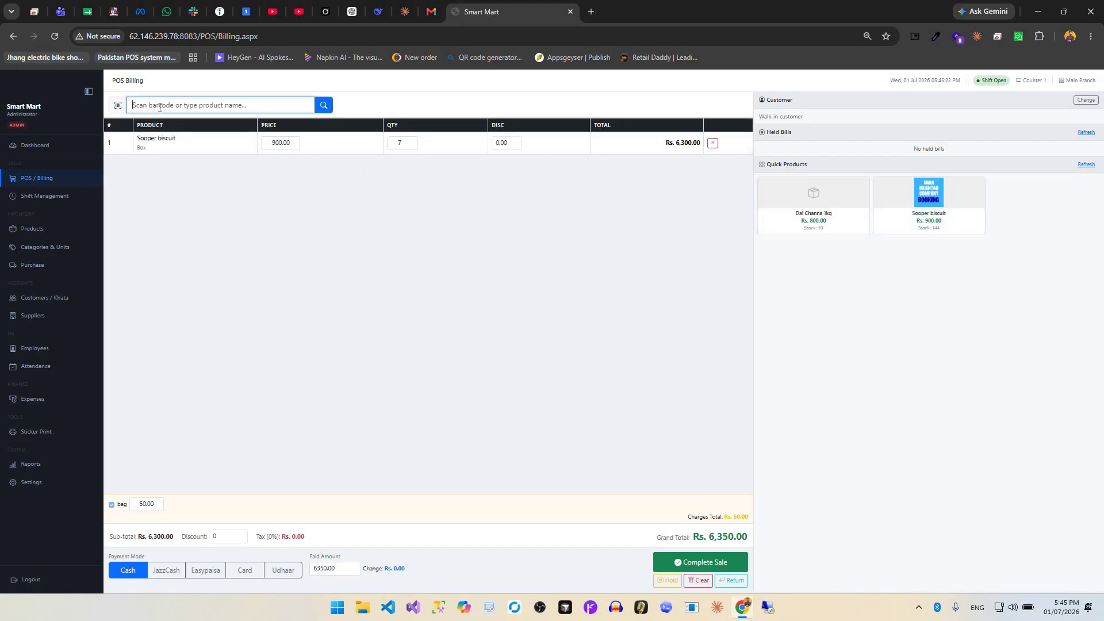
{"action": "left_click", "coordinate": [505, 143]}
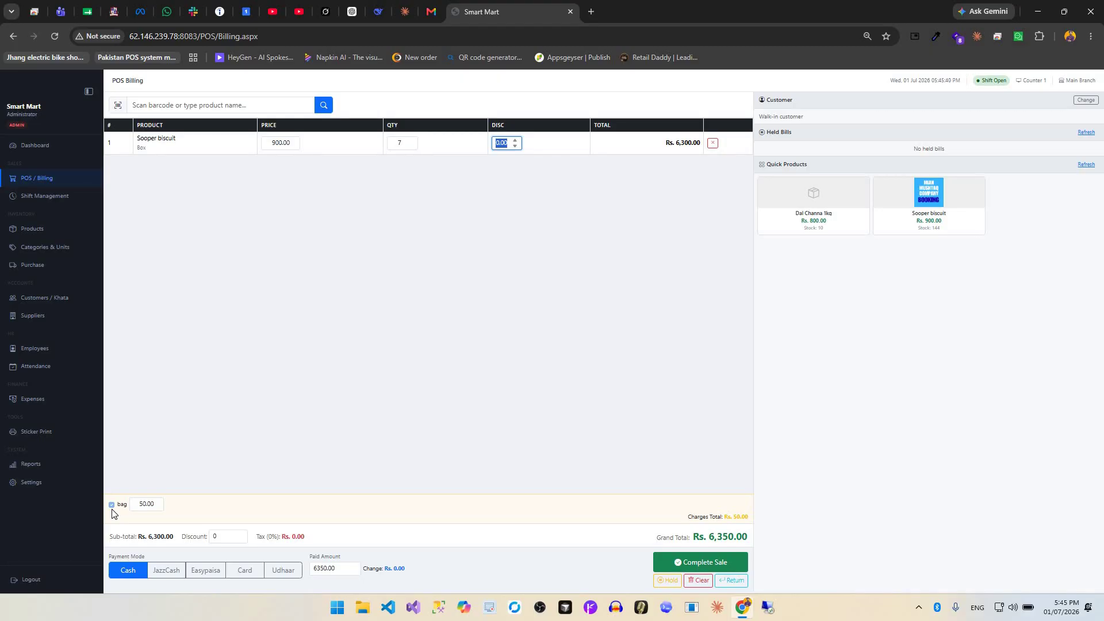
Try JazzCash and Card as the payment mode, ending with Udhaar credit.
{"action": "left_click", "coordinate": [164, 576]}
{"action": "left_click", "coordinate": [243, 574]}
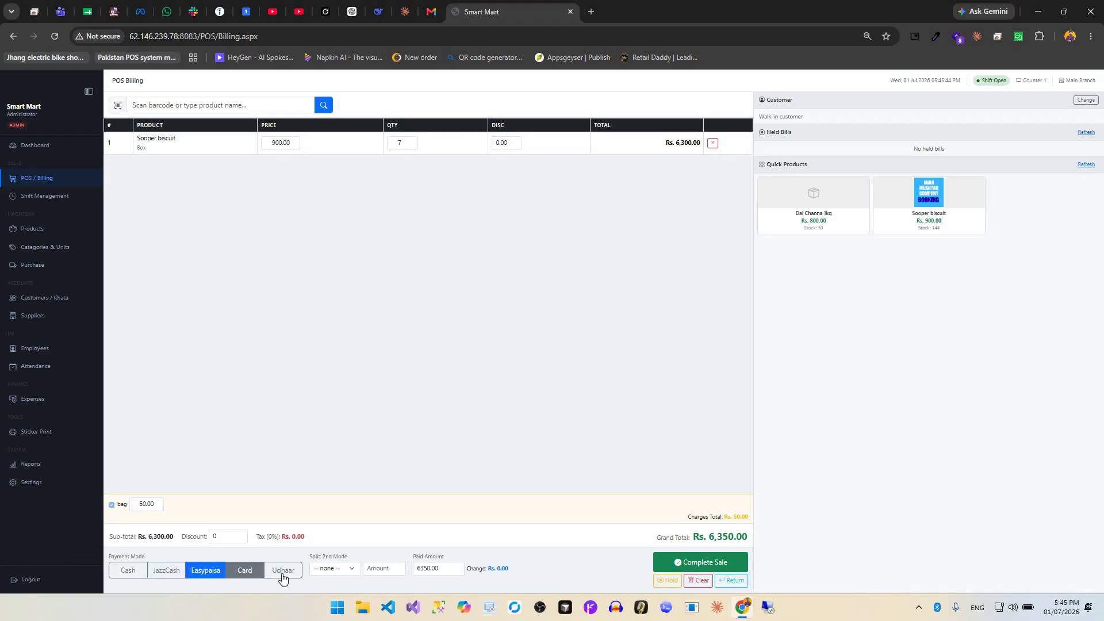
{"action": "left_click", "coordinate": [282, 575]}
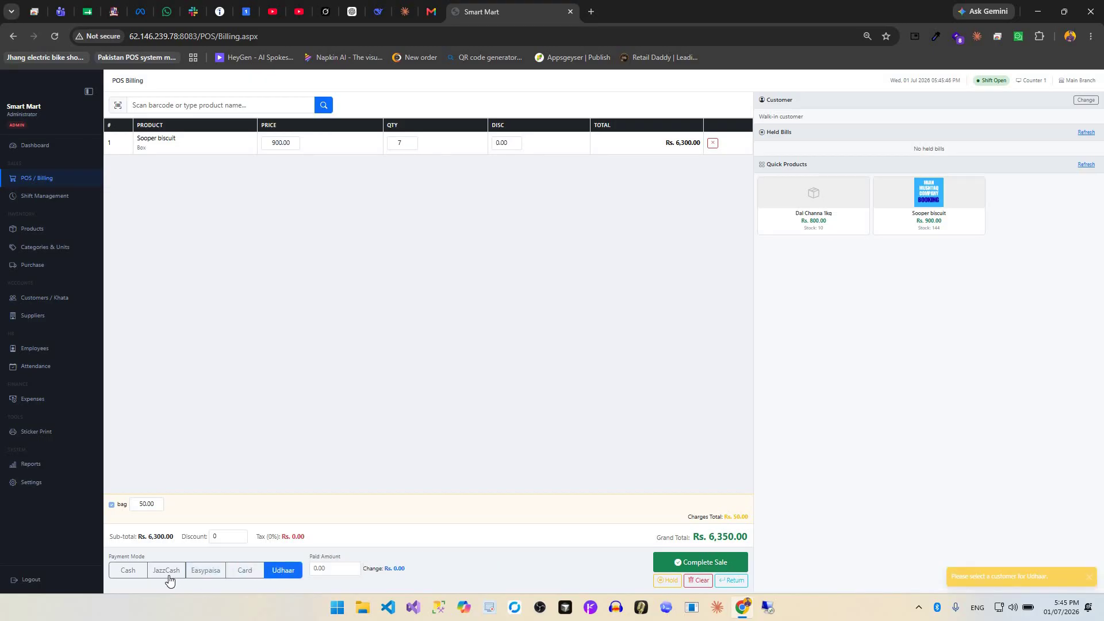
Put the Sooper biscuit bill on hold and then resume it.
{"action": "left_click", "coordinate": [663, 581]}
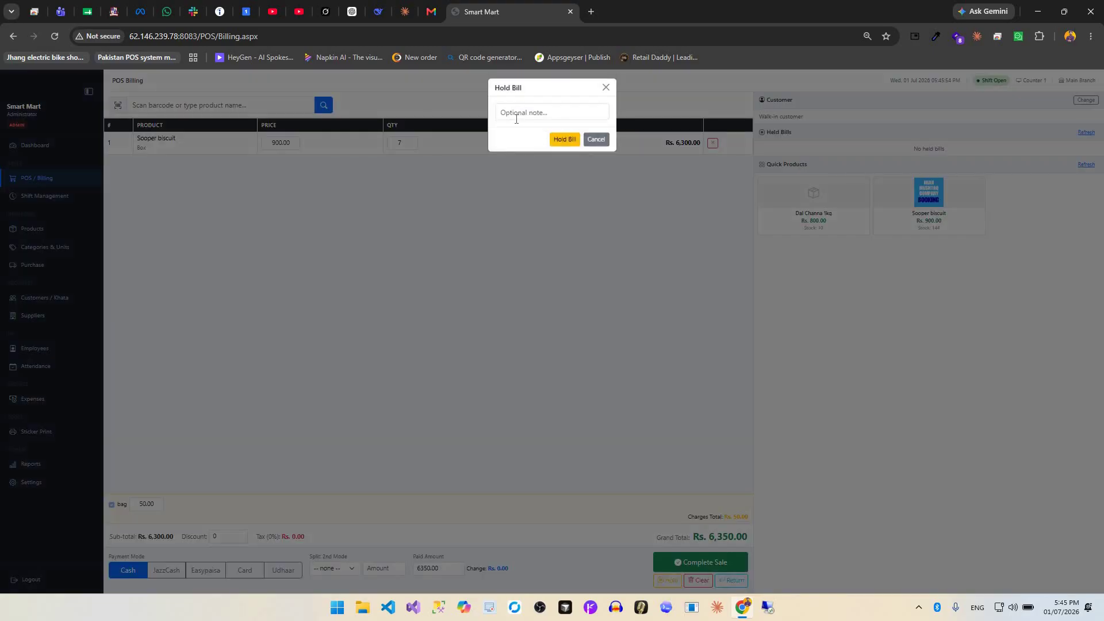
{"action": "left_click", "coordinate": [572, 151]}
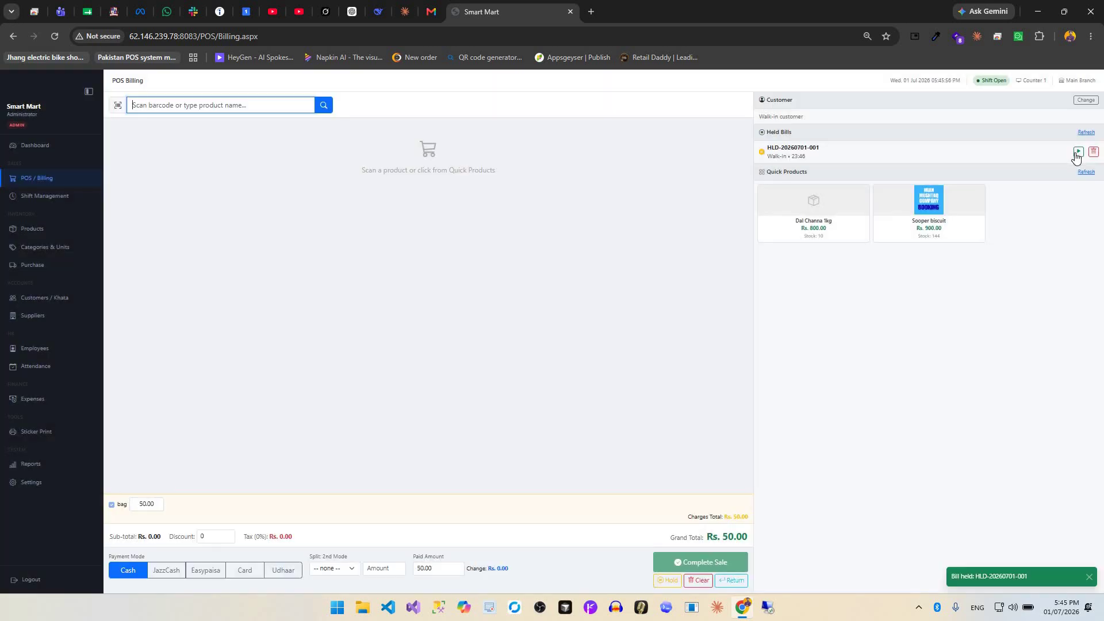
{"action": "left_click", "coordinate": [1078, 152]}
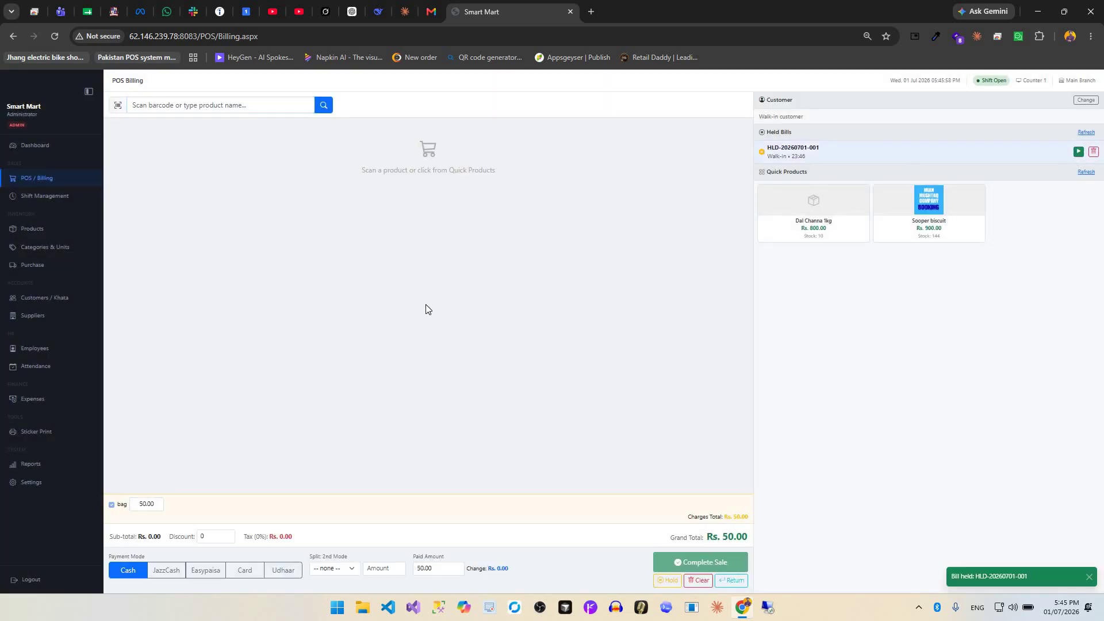
Complete the Rs. 6,350 cash sale, start a new bill, and check the shift summary.
{"action": "left_click", "coordinate": [666, 562]}
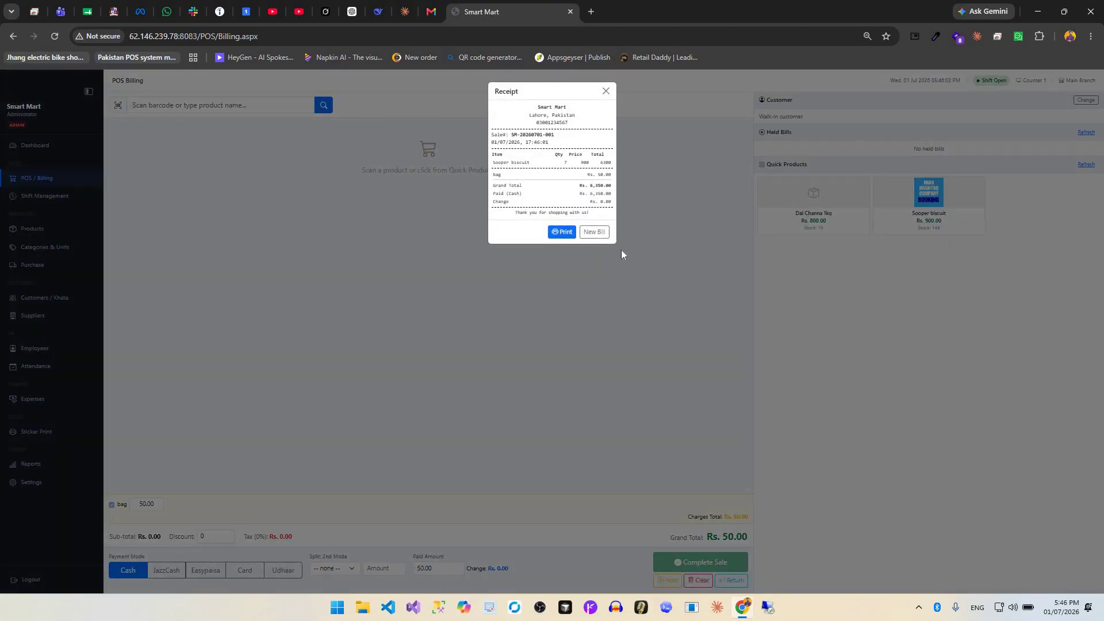
{"action": "left_click", "coordinate": [597, 232]}
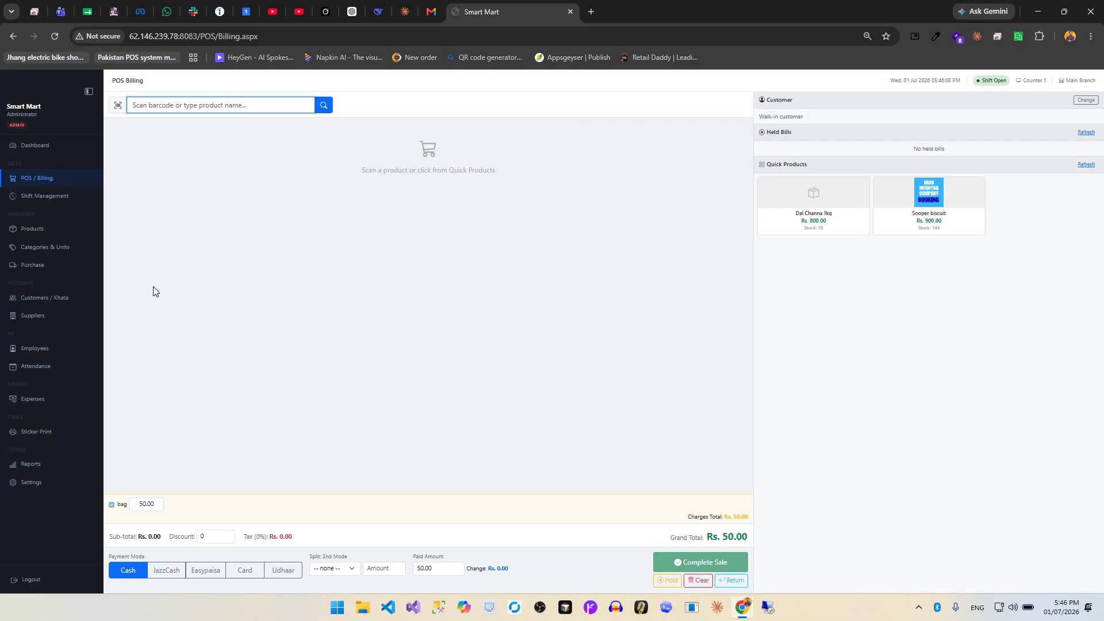
{"action": "left_click", "coordinate": [42, 197]}
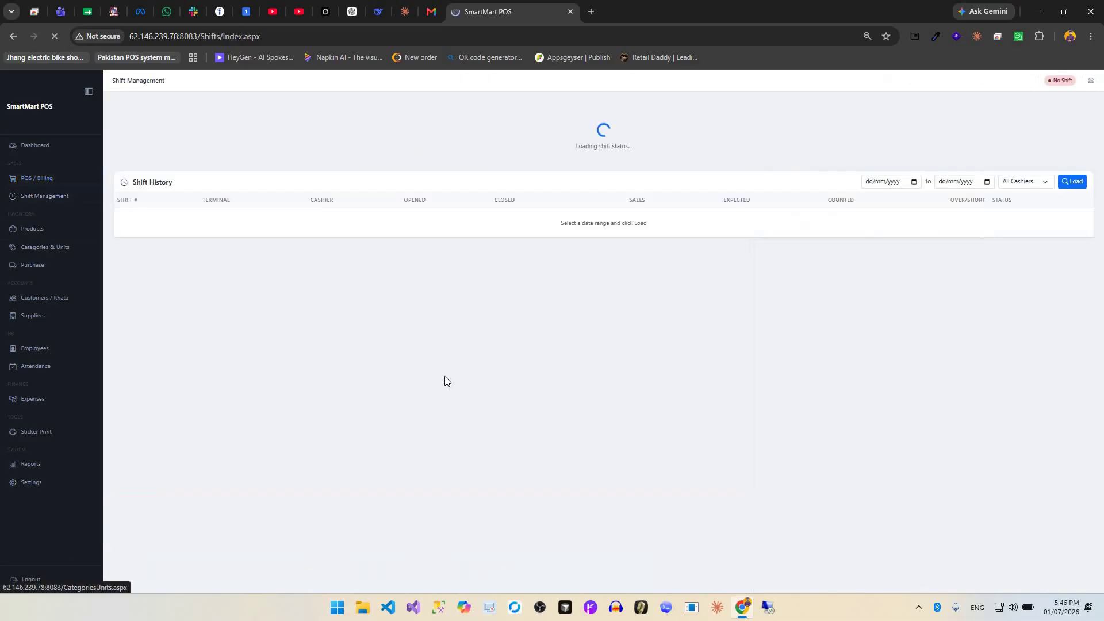
{"action": "left_click", "coordinate": [30, 228]}
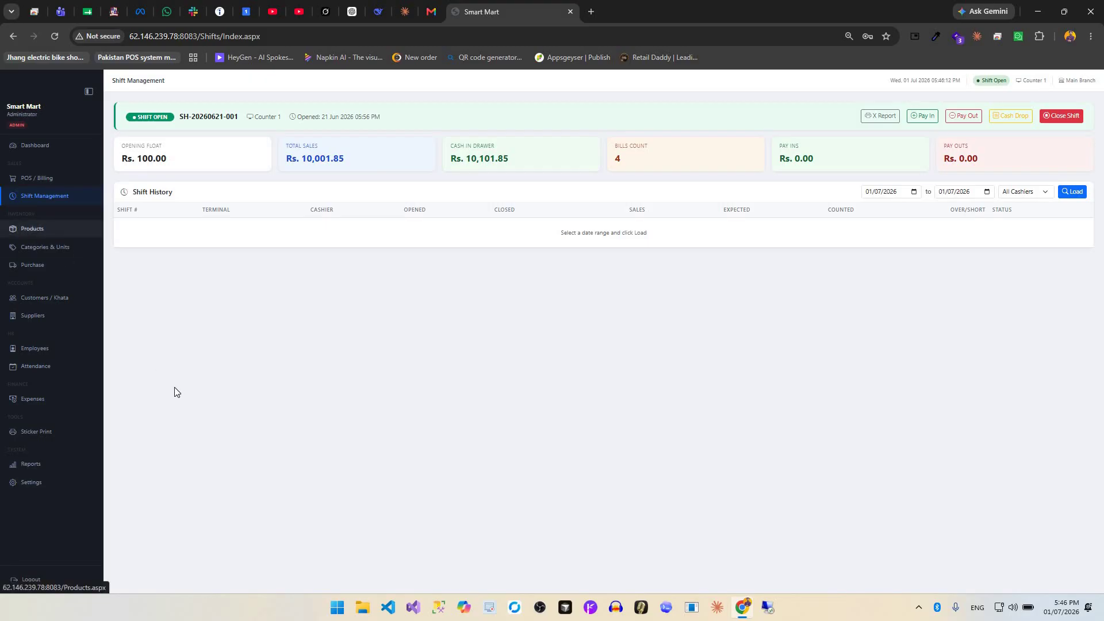
Start a new product and look at the category choices without changing them.
{"action": "left_click", "coordinate": [1043, 113]}
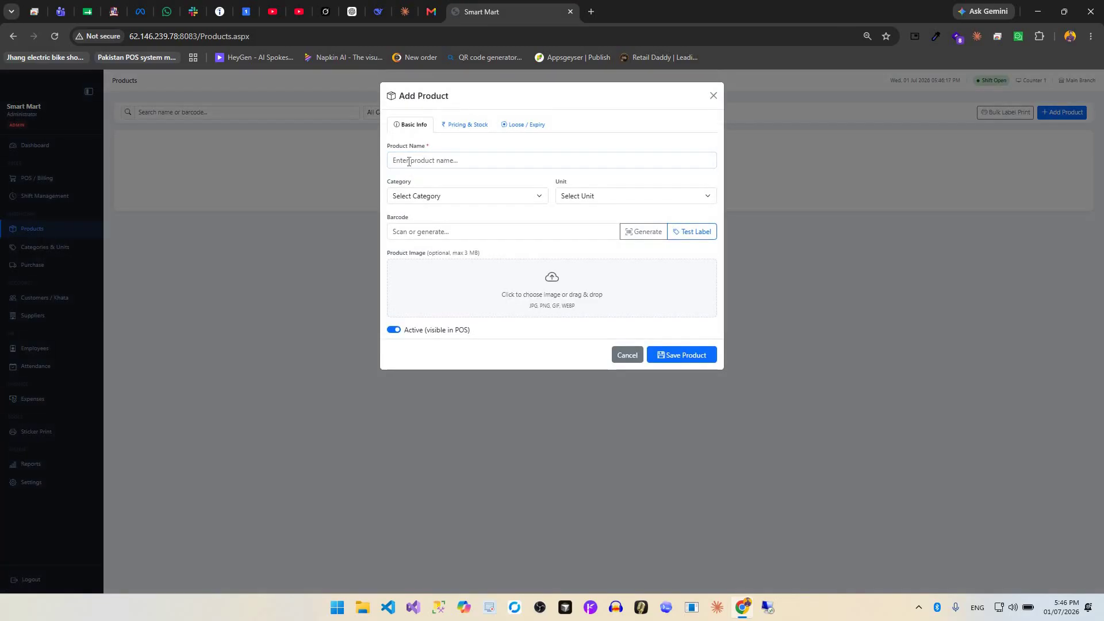
{"action": "left_click", "coordinate": [404, 197]}
{"action": "left_click", "coordinate": [567, 193]}
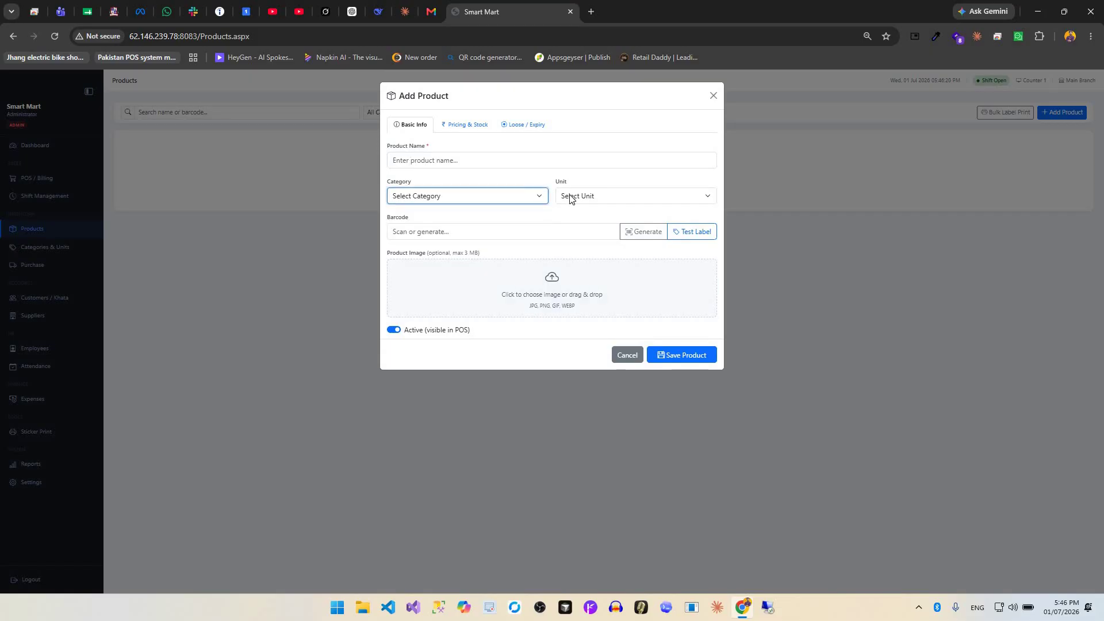
{"action": "left_click", "coordinate": [477, 226]}
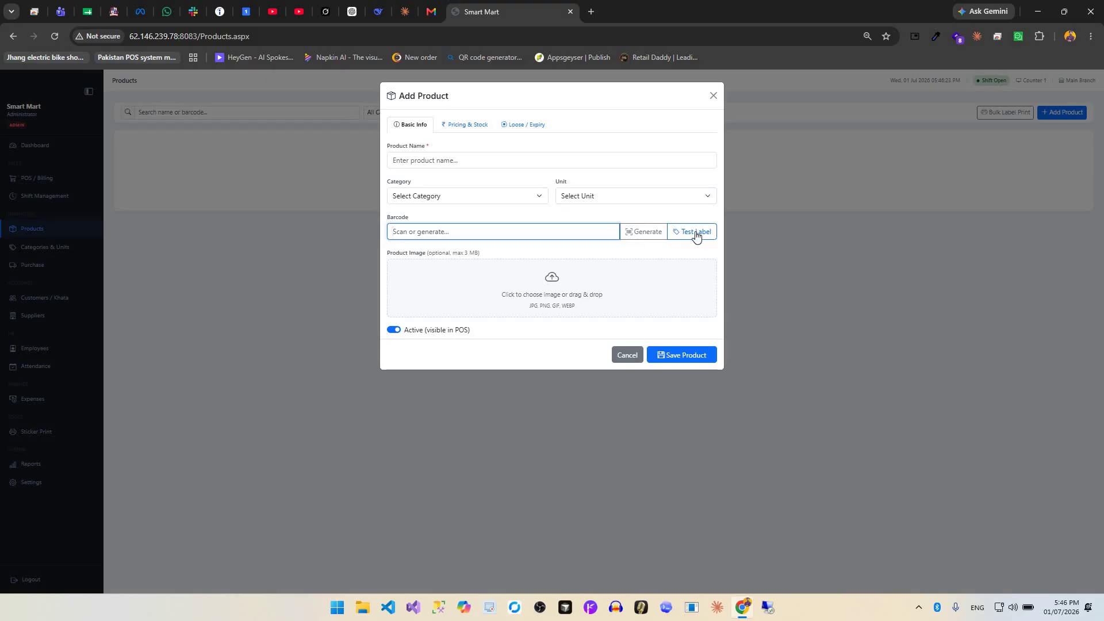
Generate a barcode for the new product and preview its label at 60 x 40 mm size.
{"action": "left_click", "coordinate": [694, 232]}
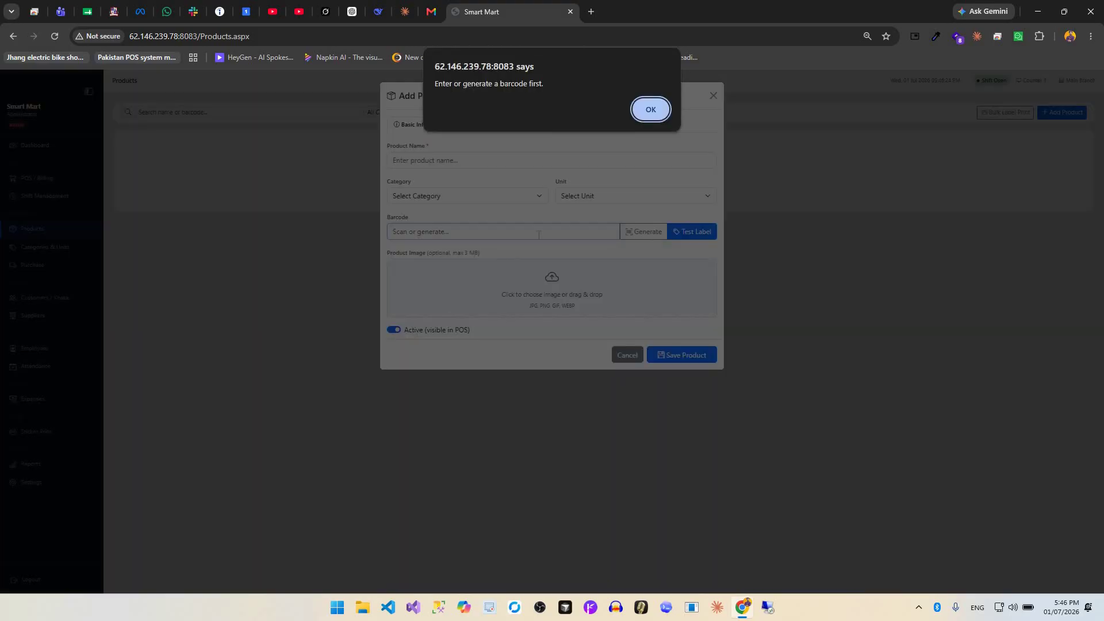
{"action": "key", "text": "Return"}
{"action": "left_click", "coordinate": [638, 232]}
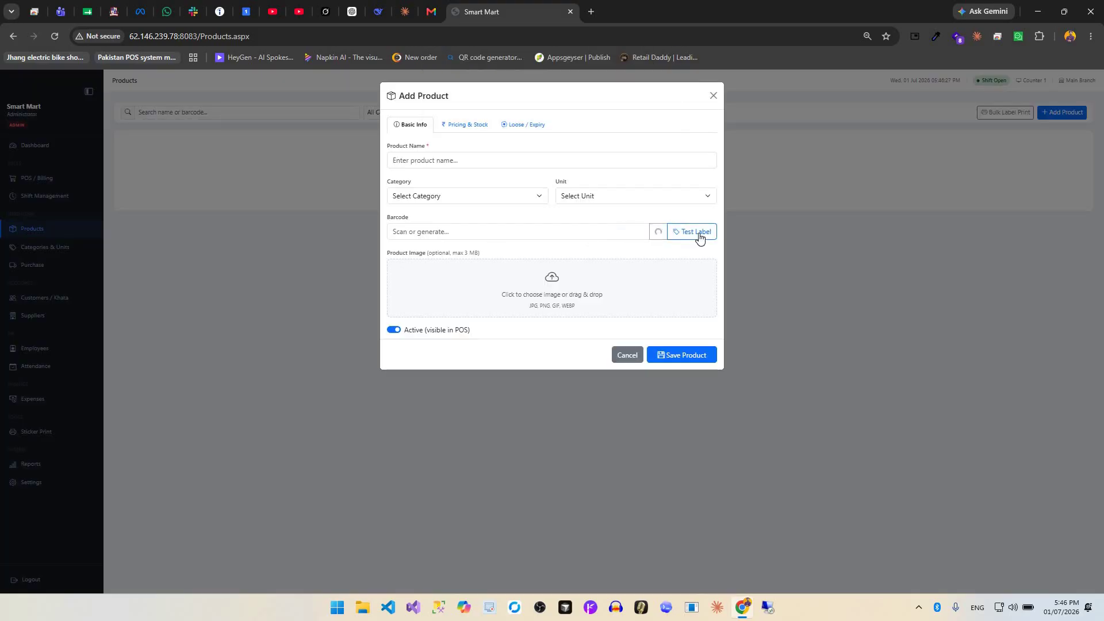
{"action": "left_click", "coordinate": [694, 232]}
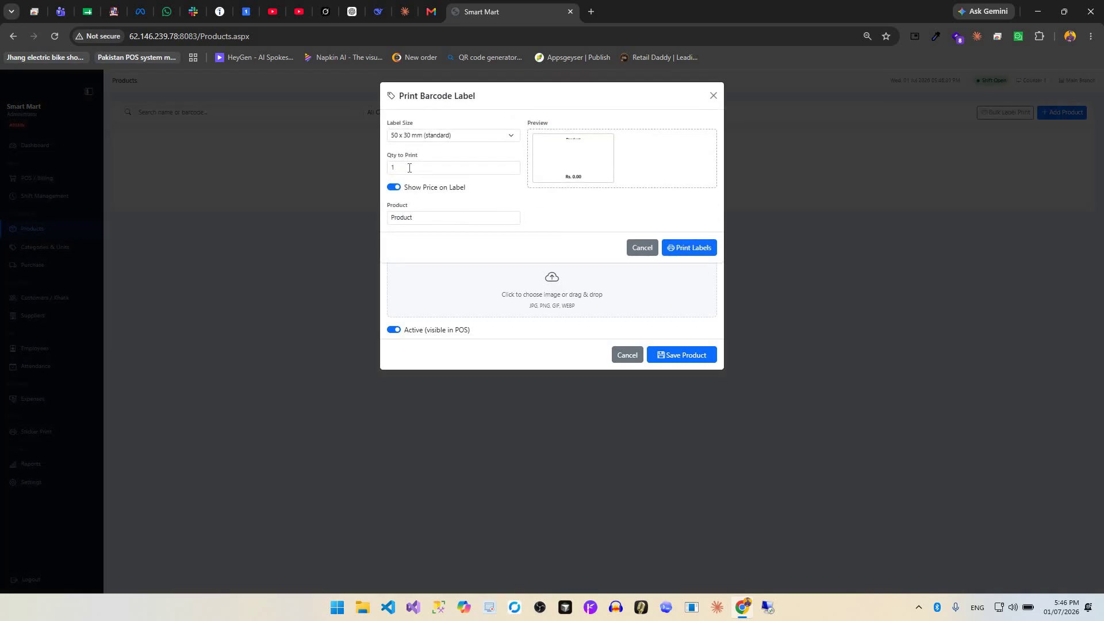
{"action": "left_click", "coordinate": [423, 136]}
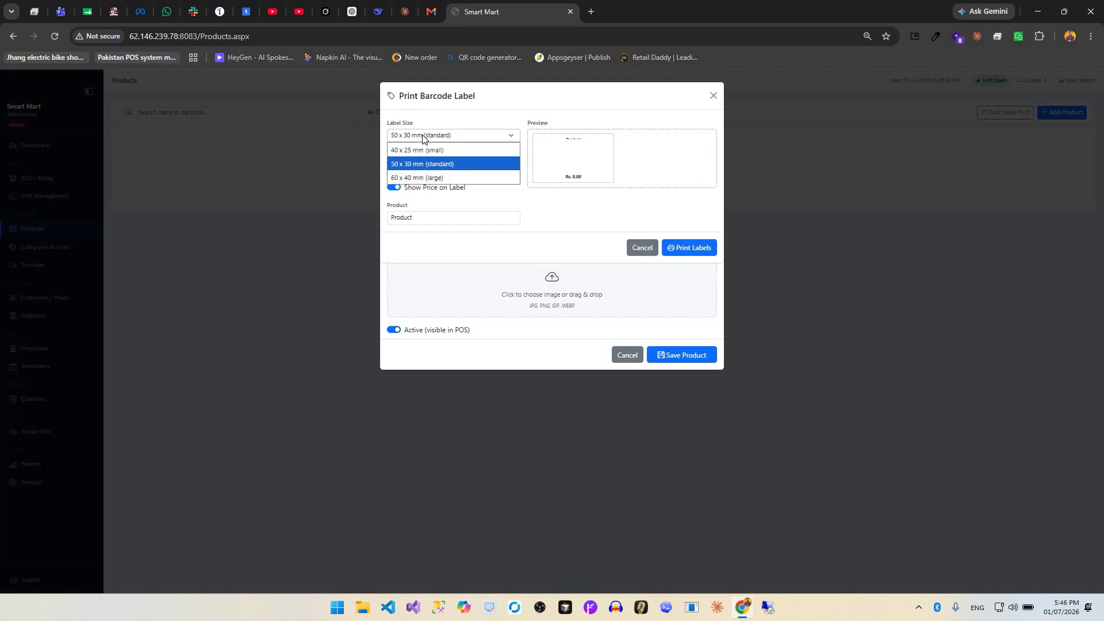
{"action": "key", "text": "Down"}
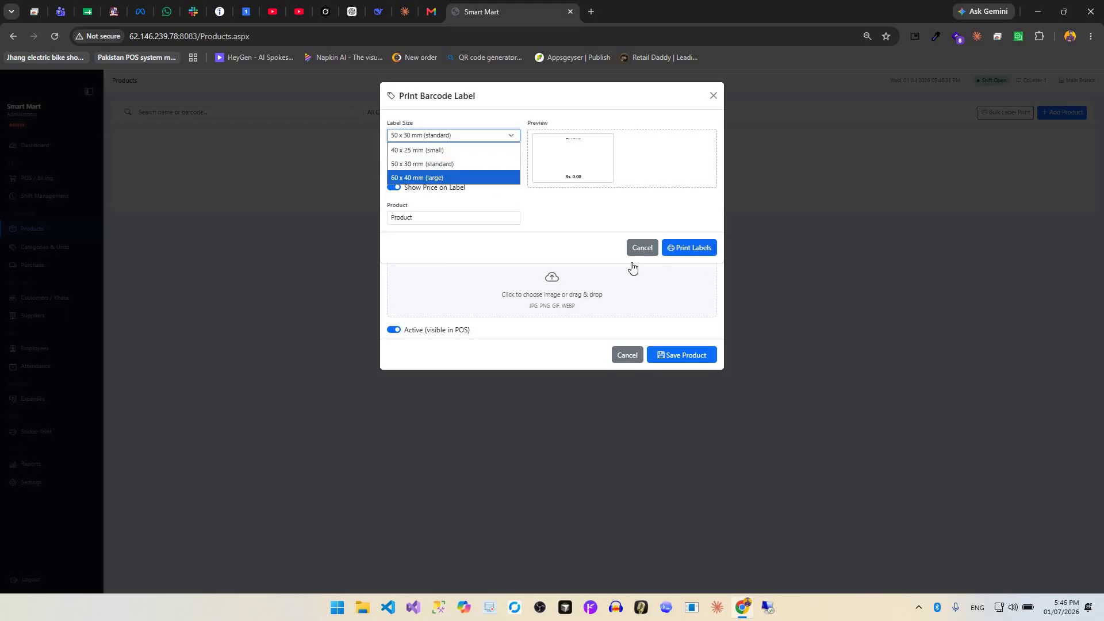
Cancel the label print, view the pricing and stock fields, and discard the unsaved product.
{"action": "left_click", "coordinate": [510, 271]}
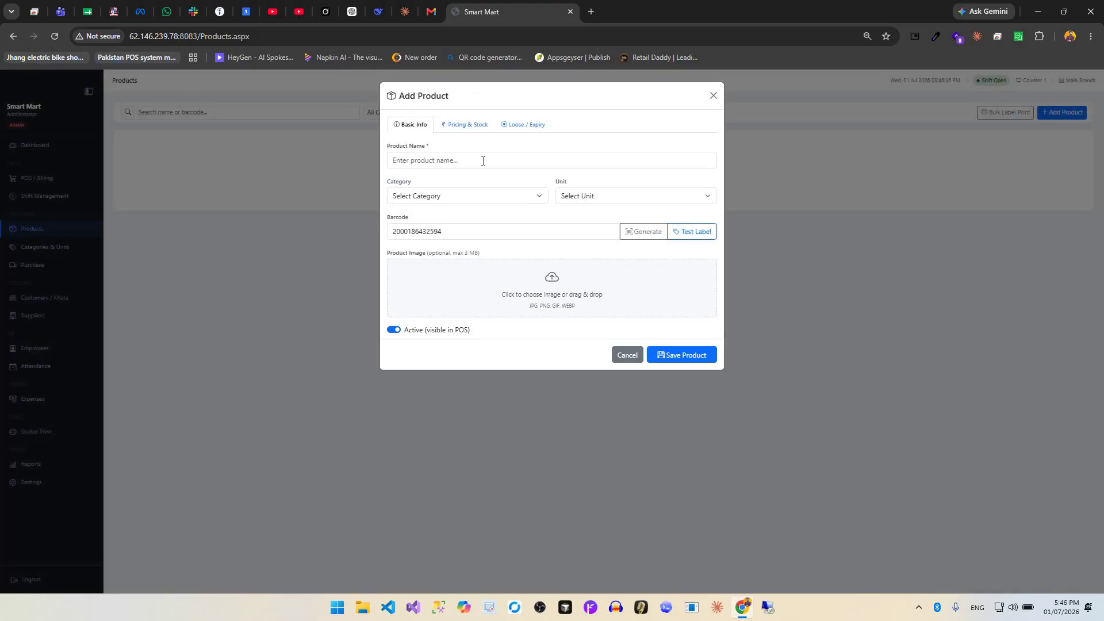
{"action": "left_click", "coordinate": [464, 127]}
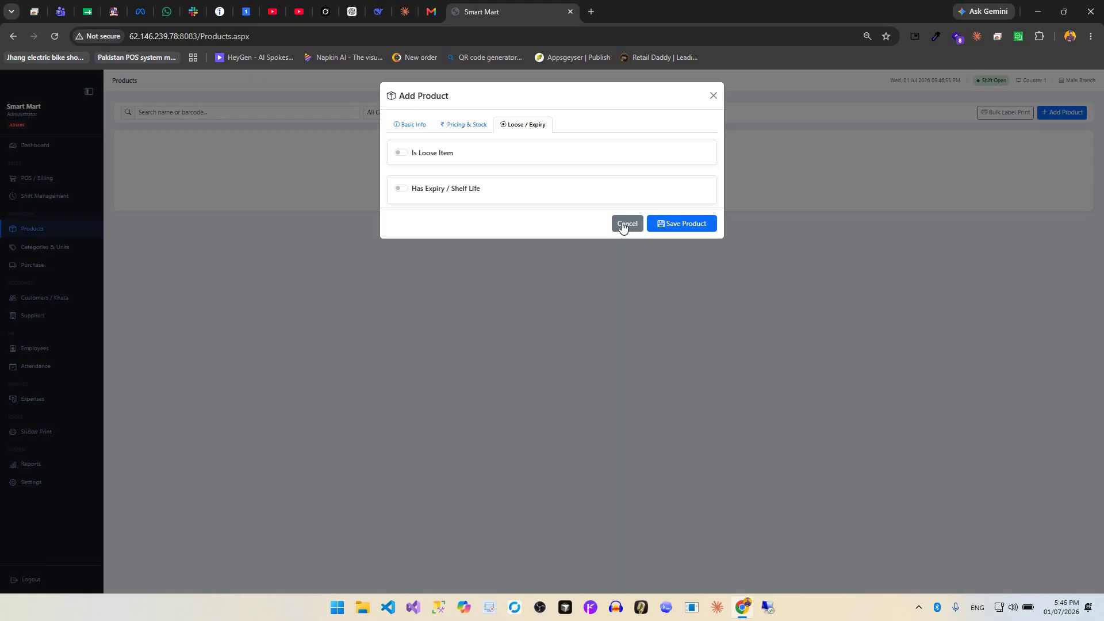
{"action": "left_click", "coordinate": [54, 253]}
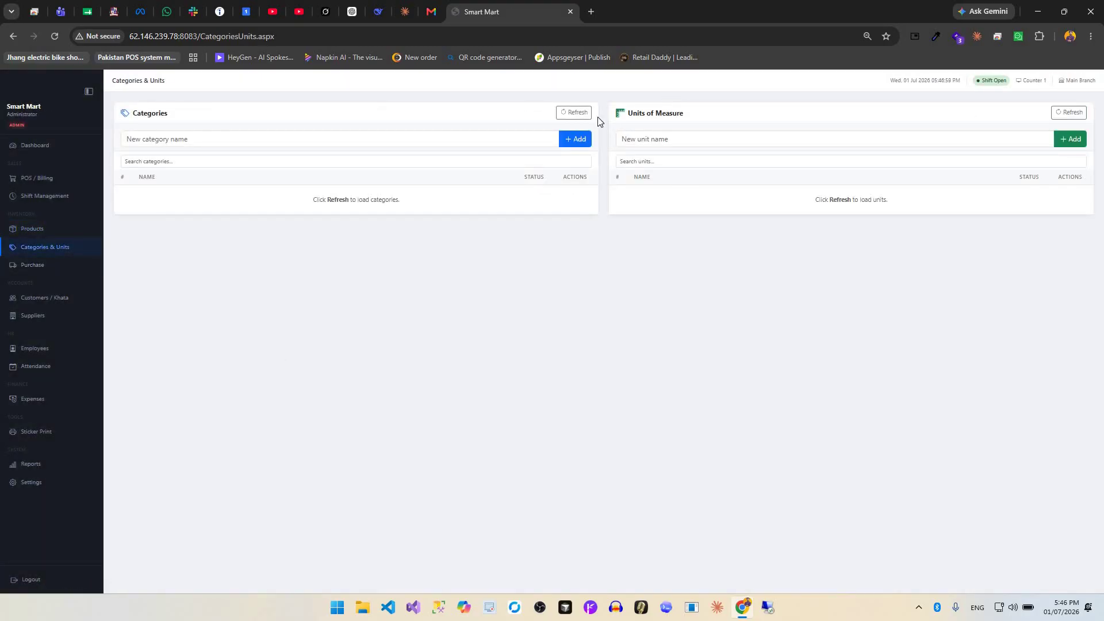
Refresh the category and unit lists, then look over a new purchase order's product search.
{"action": "left_click", "coordinate": [574, 112]}
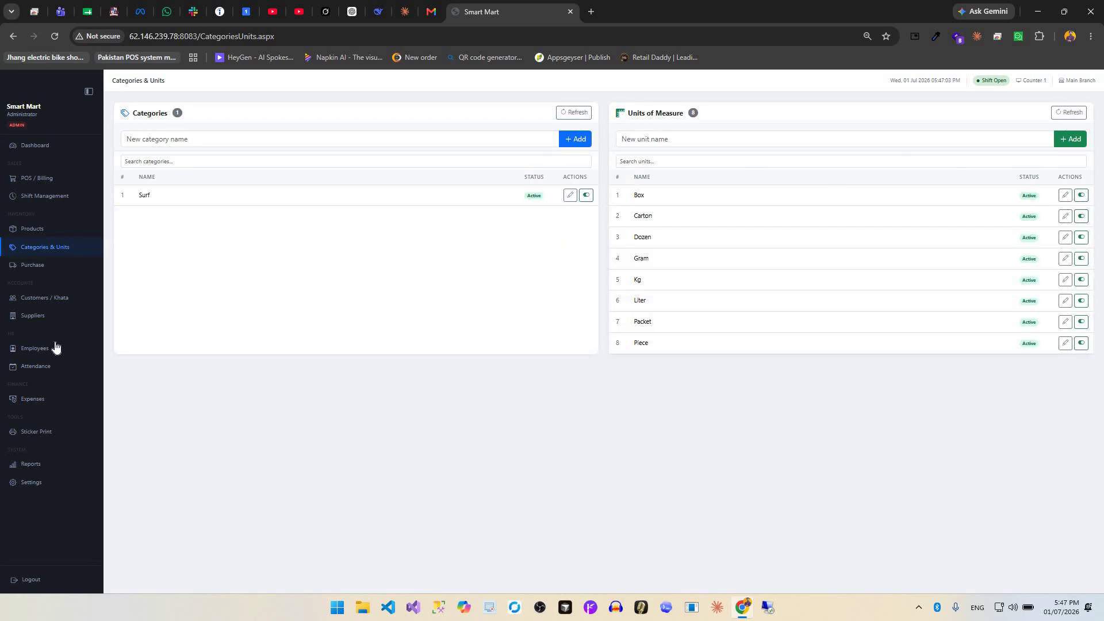
{"action": "left_click", "coordinate": [33, 265]}
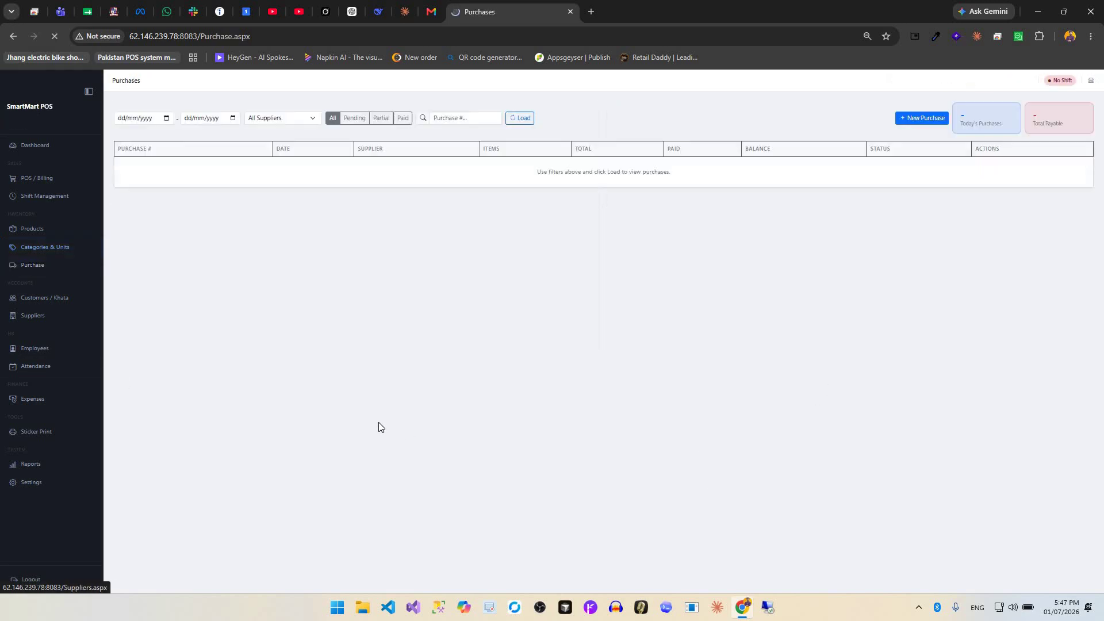
{"action": "left_click", "coordinate": [920, 121]}
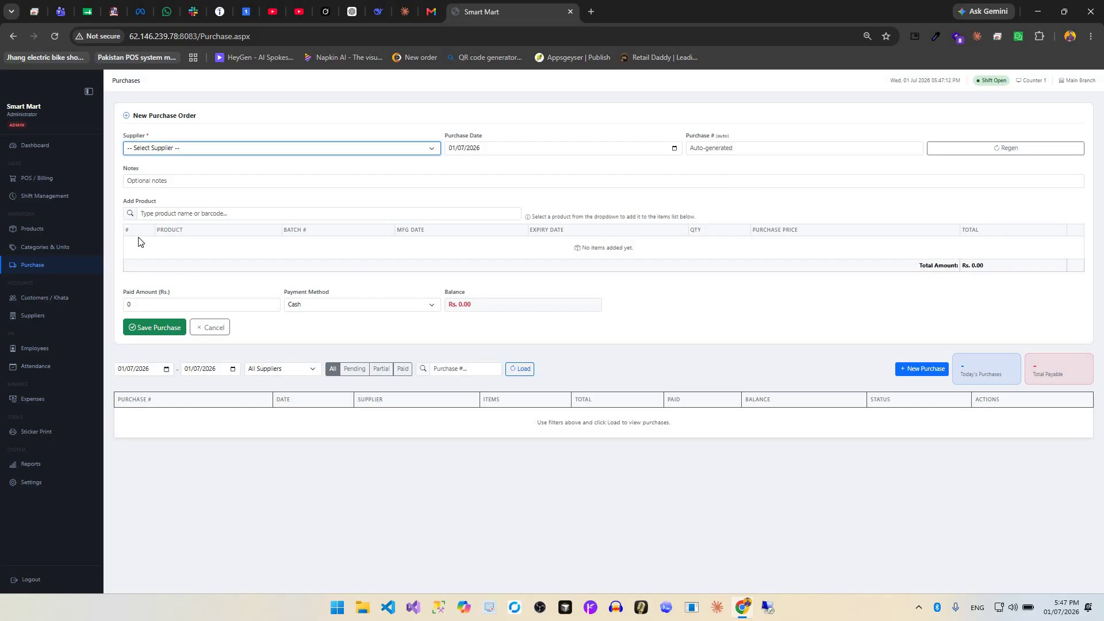
{"action": "left_click", "coordinate": [150, 214]}
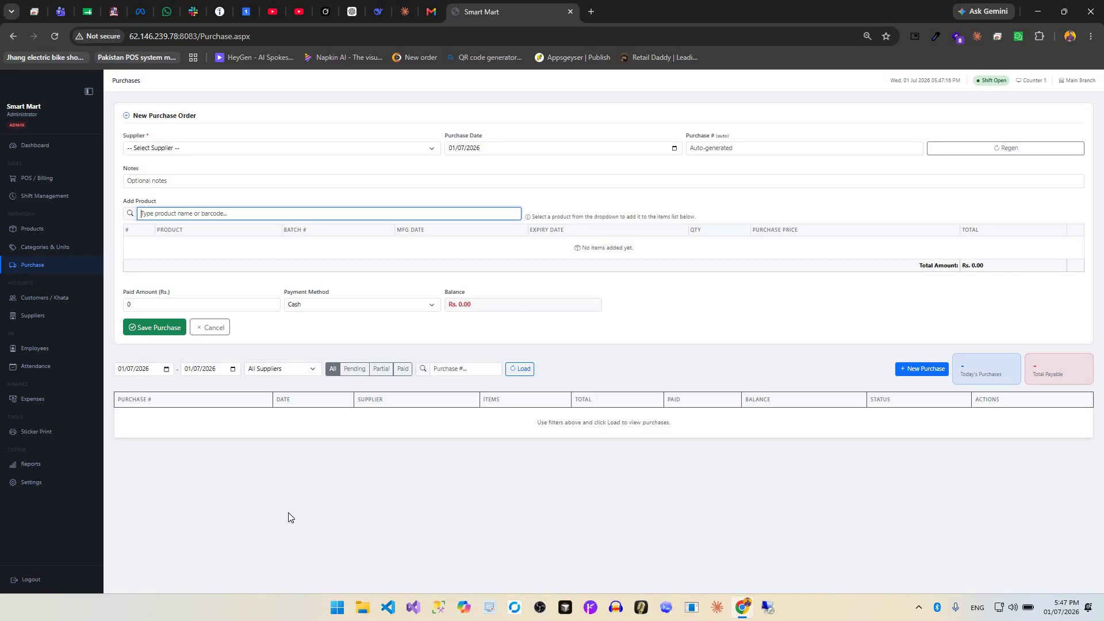
{"action": "left_click", "coordinate": [35, 299]}
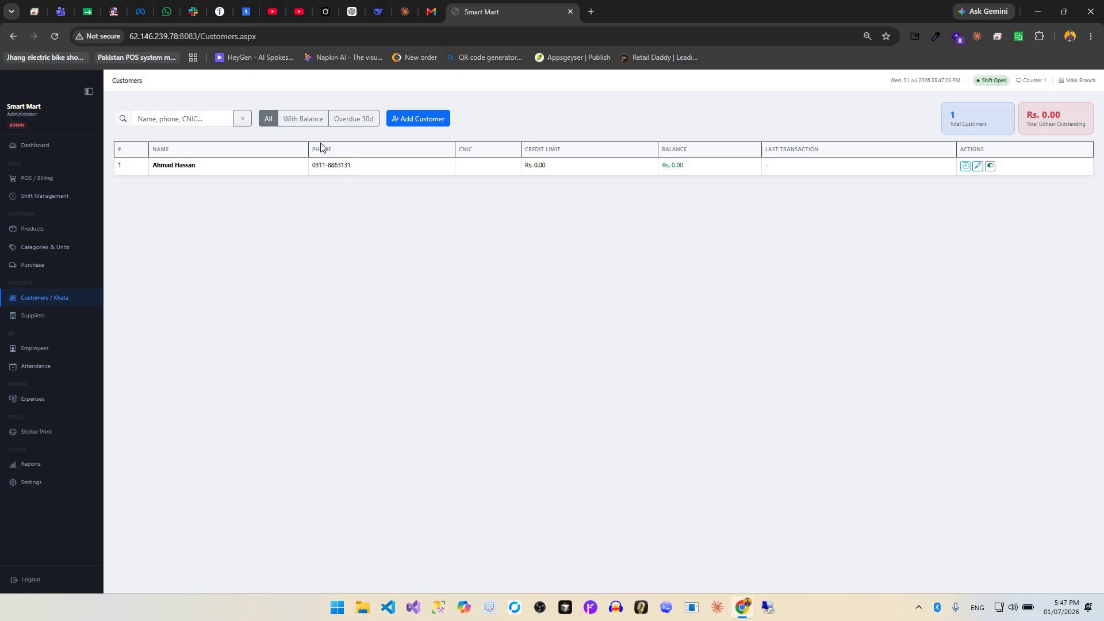
Filter customers by With Balance and Overdue 30d, then focus the customer search.
{"action": "left_click", "coordinate": [303, 123]}
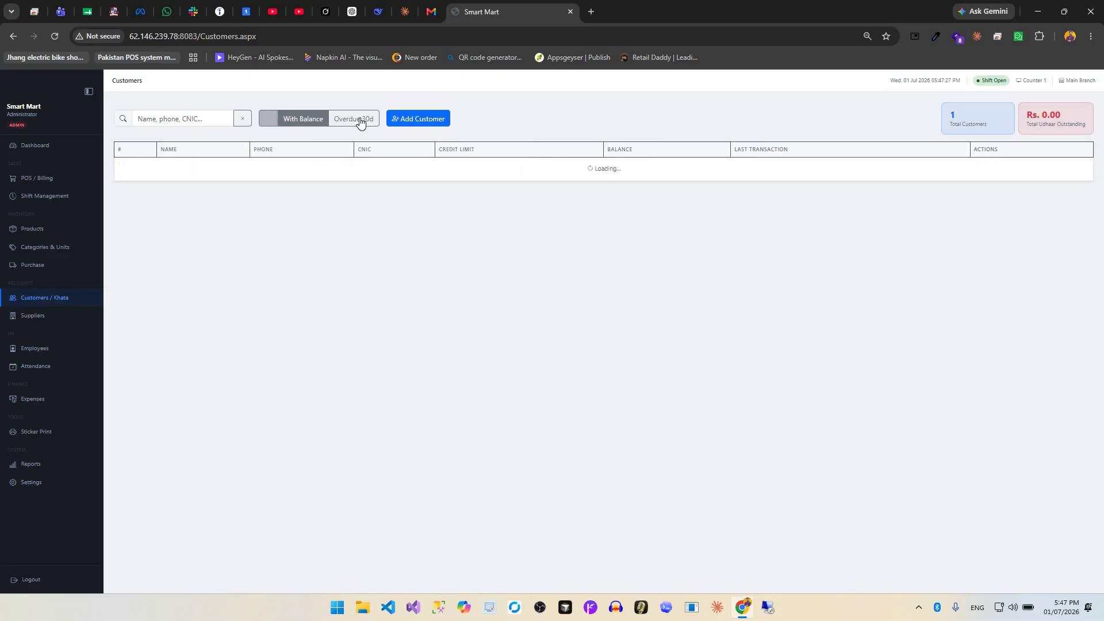
{"action": "left_click", "coordinate": [359, 121]}
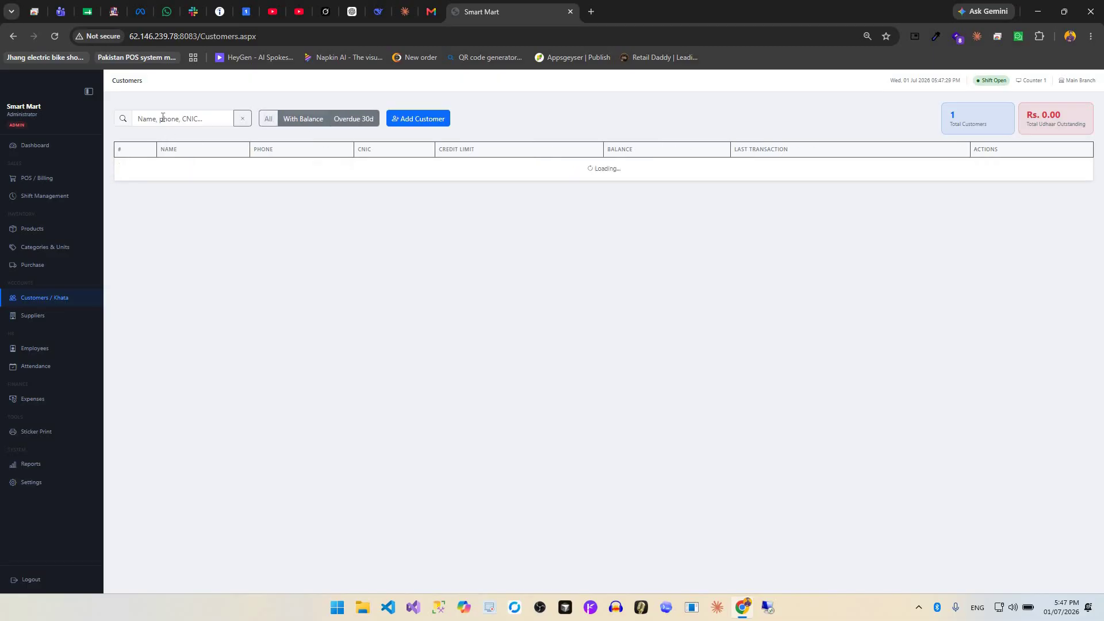
{"action": "left_click", "coordinate": [184, 118]}
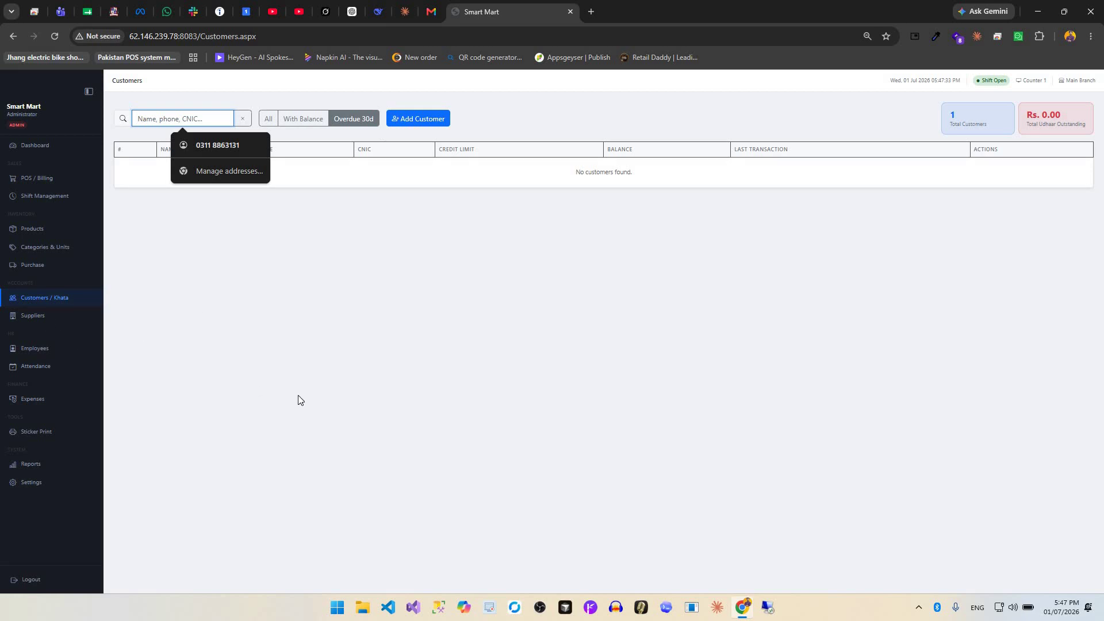
View the supplier's purchase and payment ledger, close it, and visit the attendance page.
{"action": "left_click", "coordinate": [34, 316]}
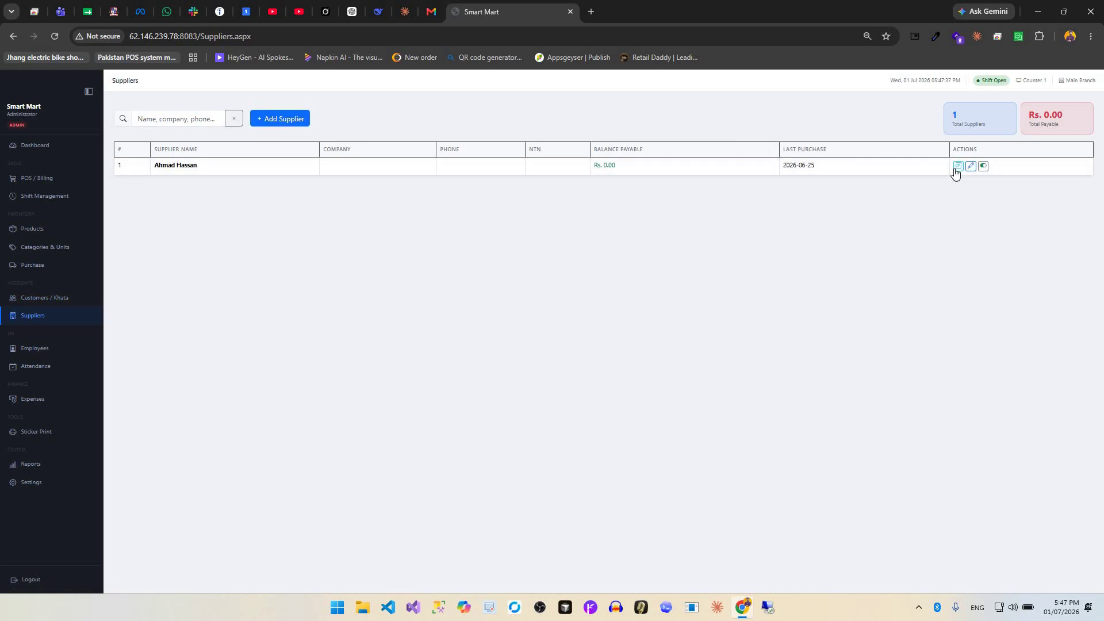
{"action": "left_click", "coordinate": [958, 167]}
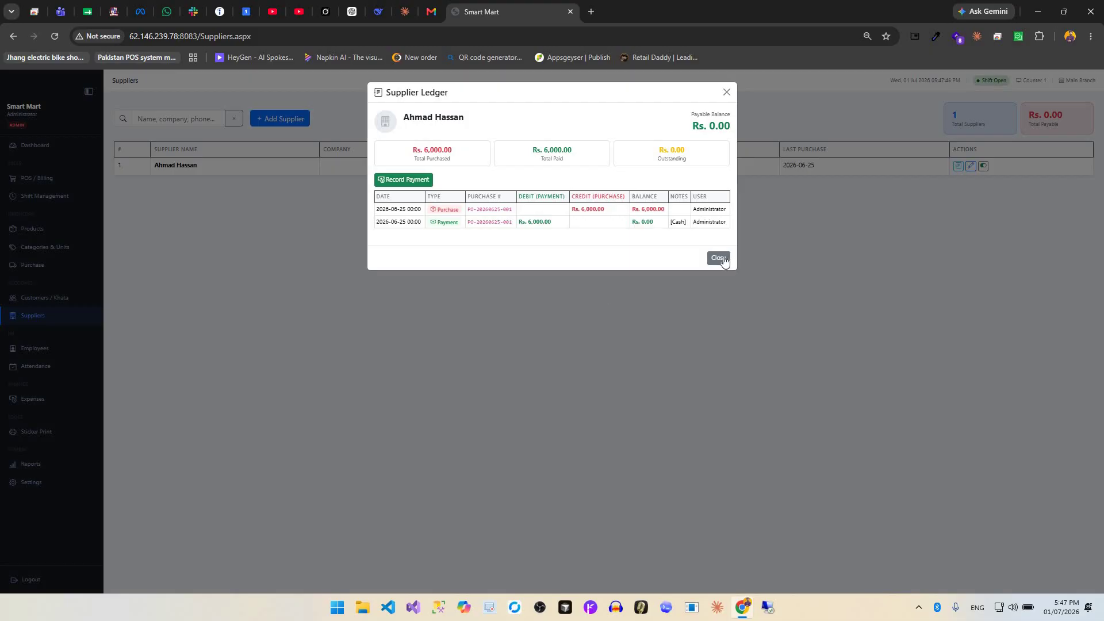
{"action": "left_click", "coordinate": [52, 350]}
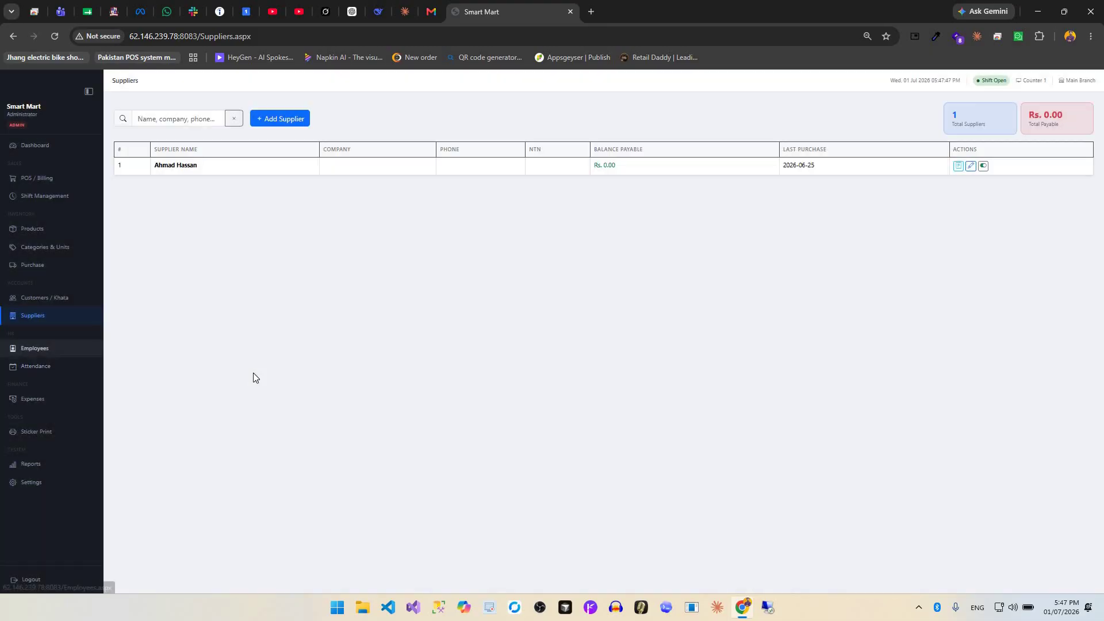
{"action": "left_click", "coordinate": [76, 371]}
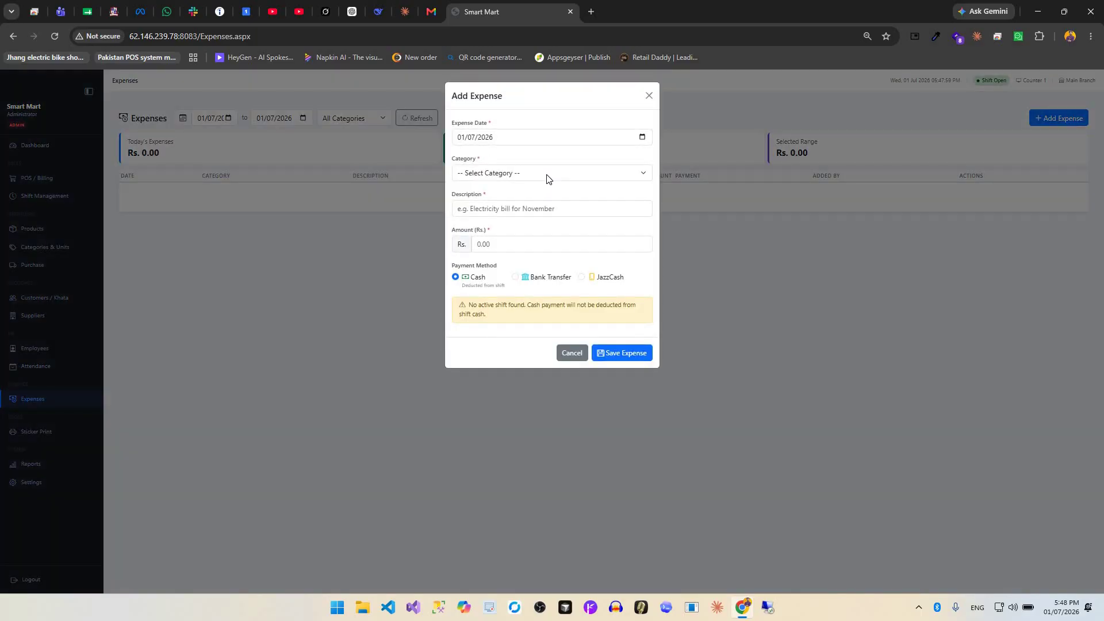
Close the unsaved expense form, then view the sticker and Product Barcode Labels print forms.
{"action": "left_click", "coordinate": [548, 175]}
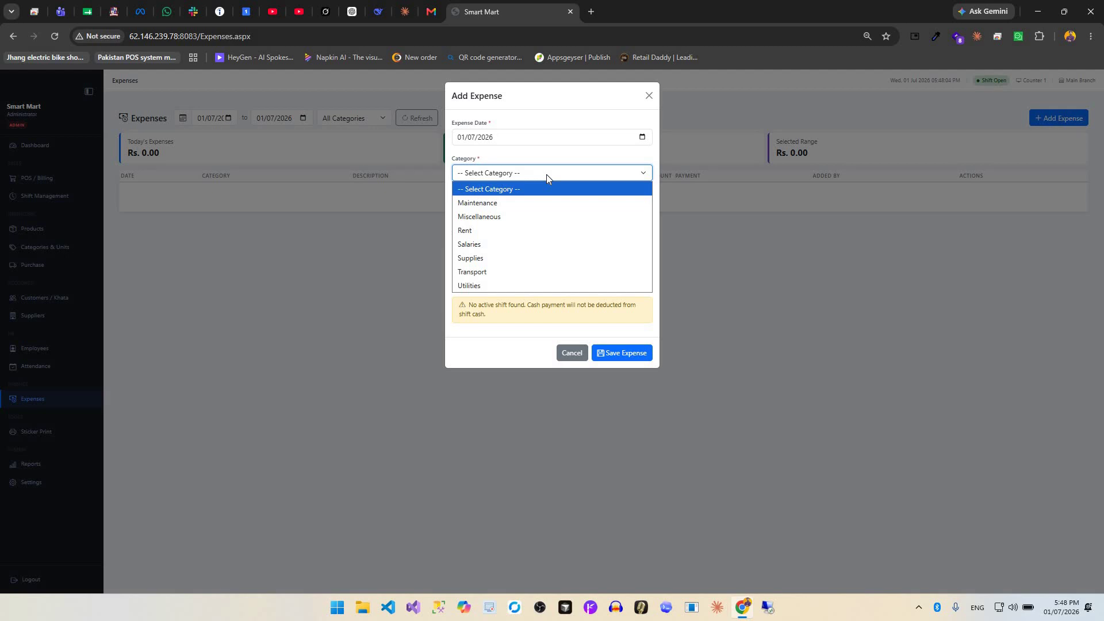
{"action": "left_click", "coordinate": [73, 442]}
{"action": "left_click", "coordinate": [71, 434]}
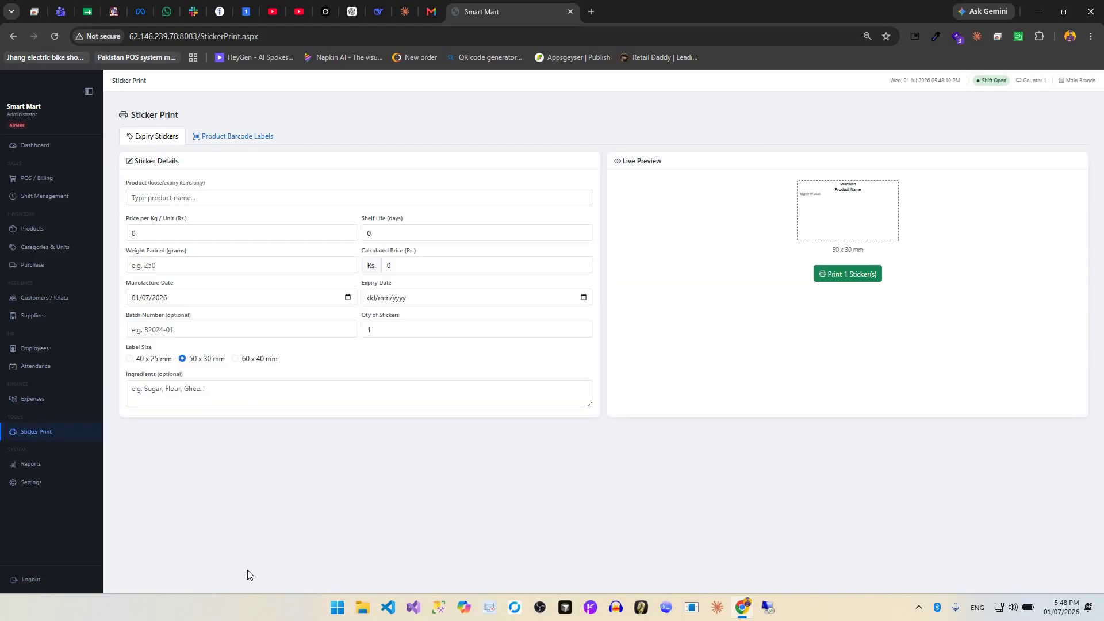
{"action": "left_click", "coordinate": [240, 143]}
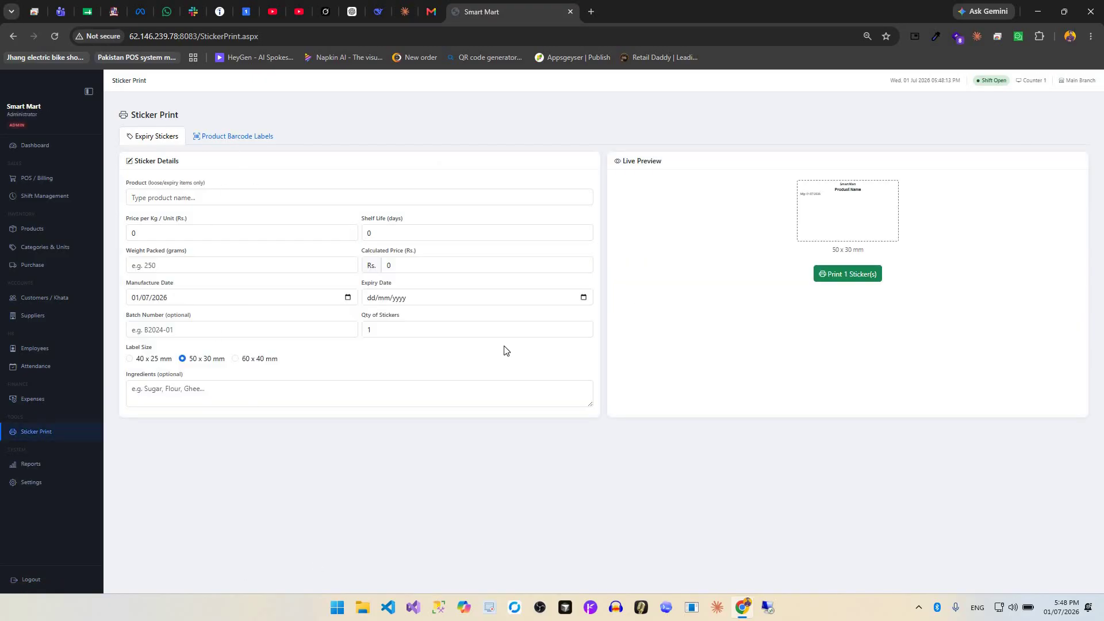
{"action": "left_click", "coordinate": [61, 466]}
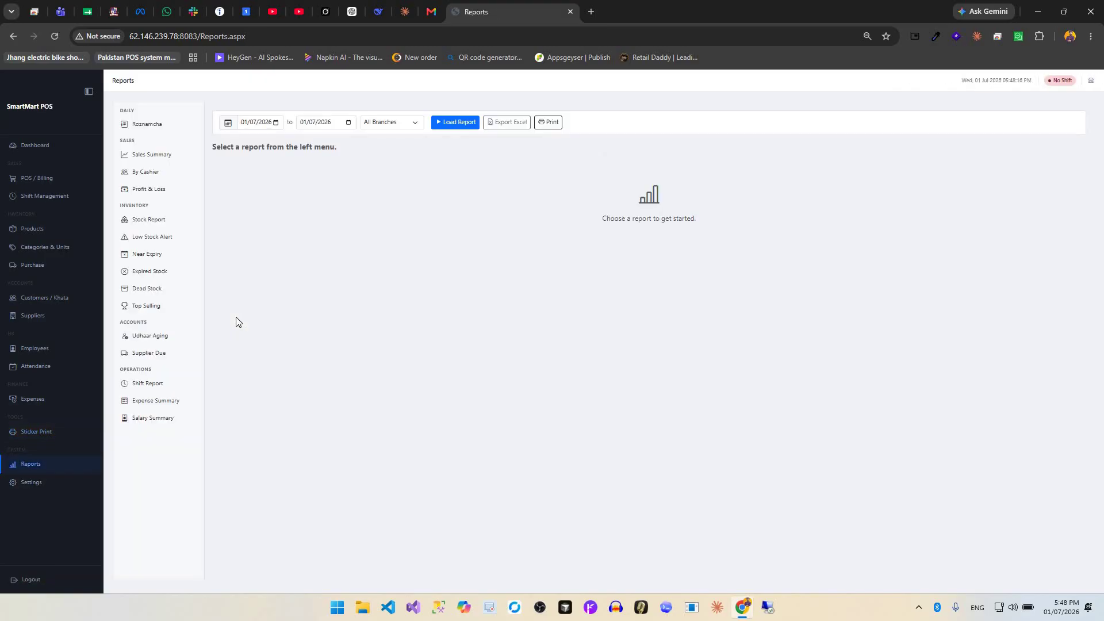
View Roznamcha, Sales Summary, By Cashier, Profit & Loss, Low Stock, Expired and Dead Stock reports.
{"action": "left_click", "coordinate": [164, 129]}
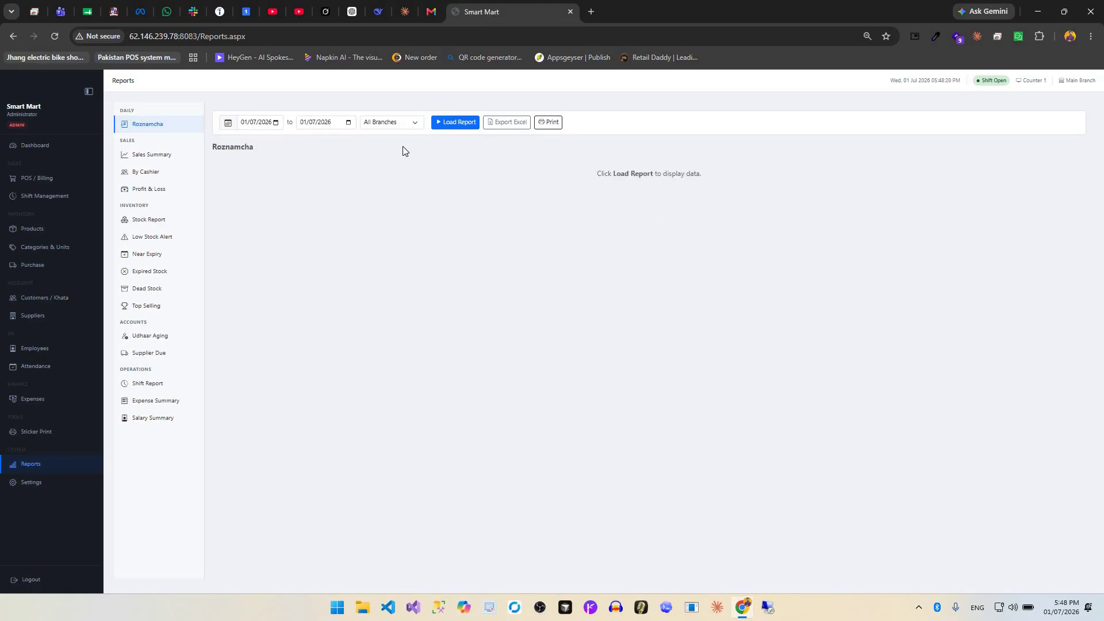
{"action": "left_click", "coordinate": [151, 155]}
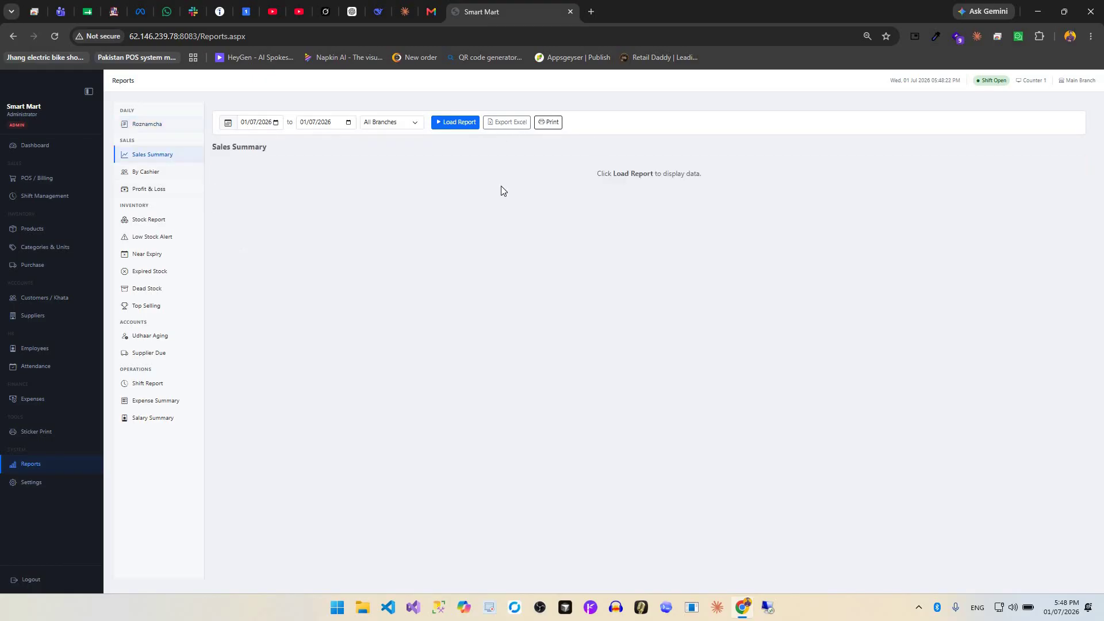
{"action": "left_click", "coordinate": [146, 171]}
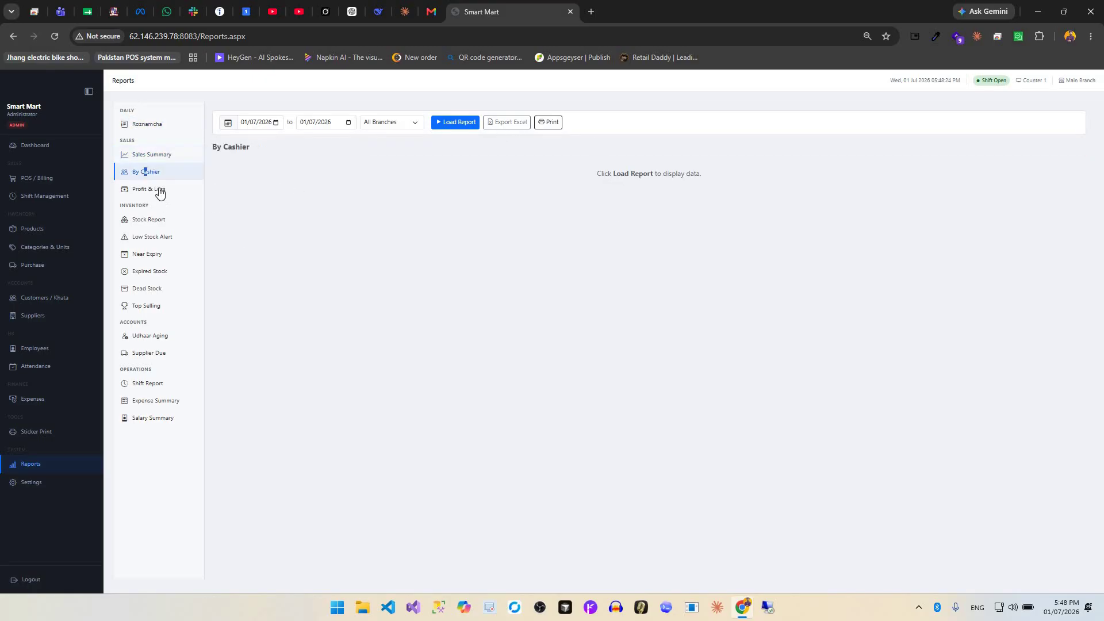
{"action": "left_click", "coordinate": [149, 188]}
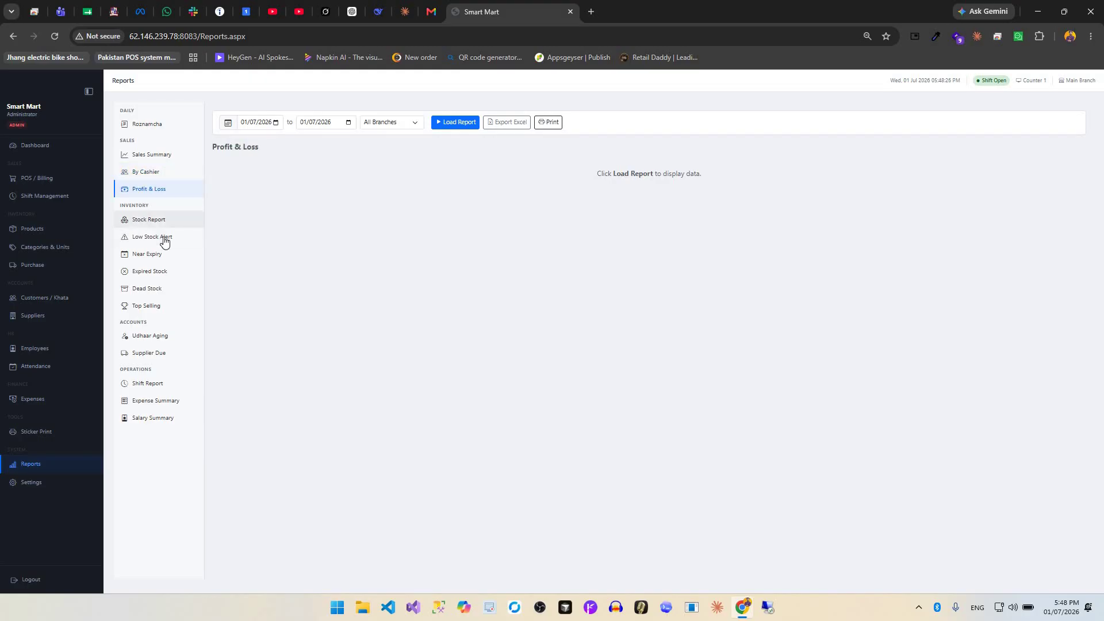
{"action": "left_click", "coordinate": [154, 257]}
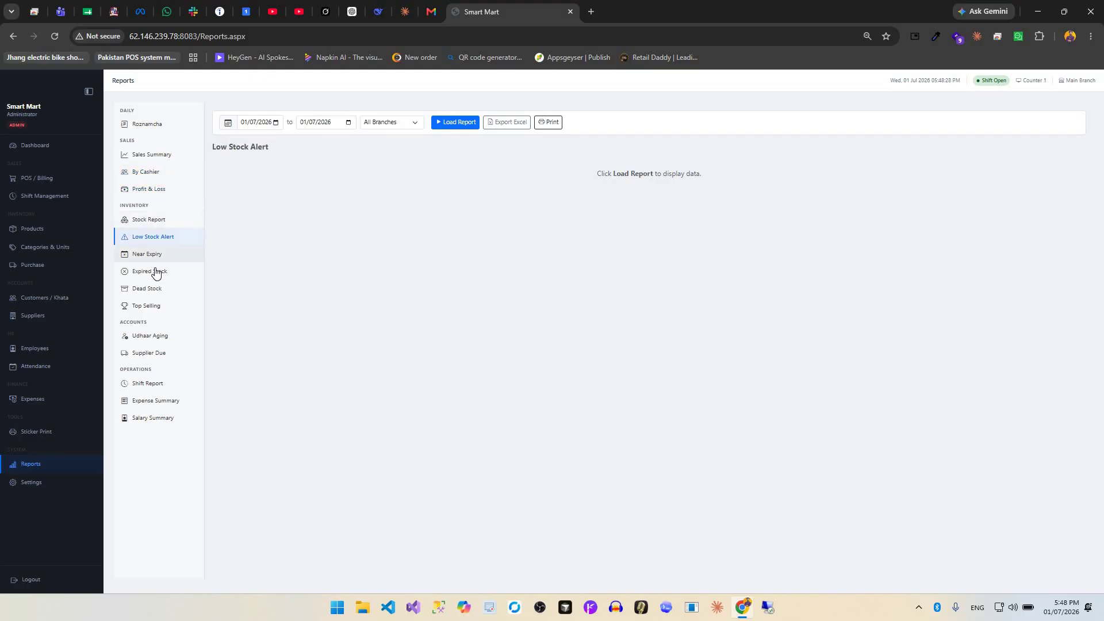
{"action": "left_click", "coordinate": [156, 272]}
{"action": "left_click", "coordinate": [155, 289]}
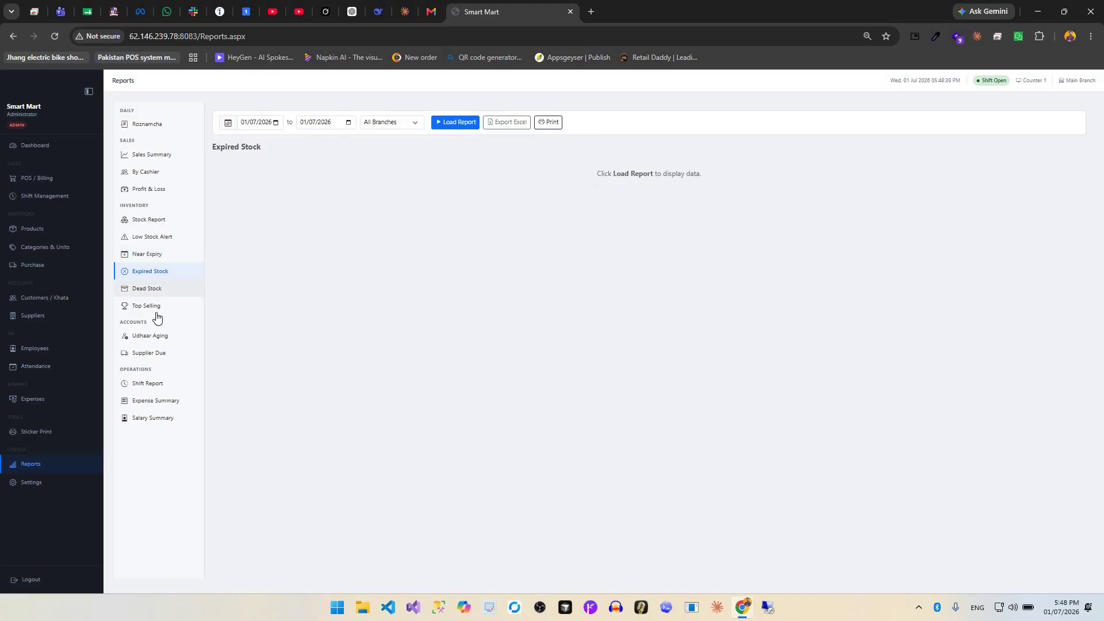
View Top Selling, Udhaar Aging, Supplier Due, Shift, Expense Summary and Salary Summary reports.
{"action": "left_click", "coordinate": [159, 311]}
{"action": "left_click", "coordinate": [163, 335]}
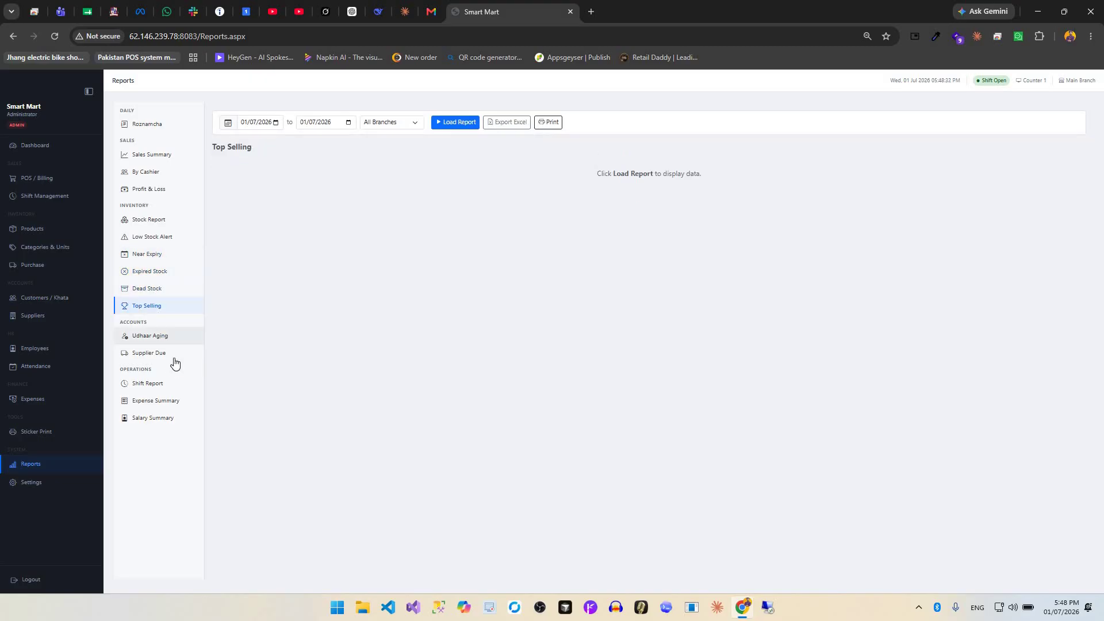
{"action": "left_click", "coordinate": [174, 357]}
{"action": "left_click", "coordinate": [175, 389]}
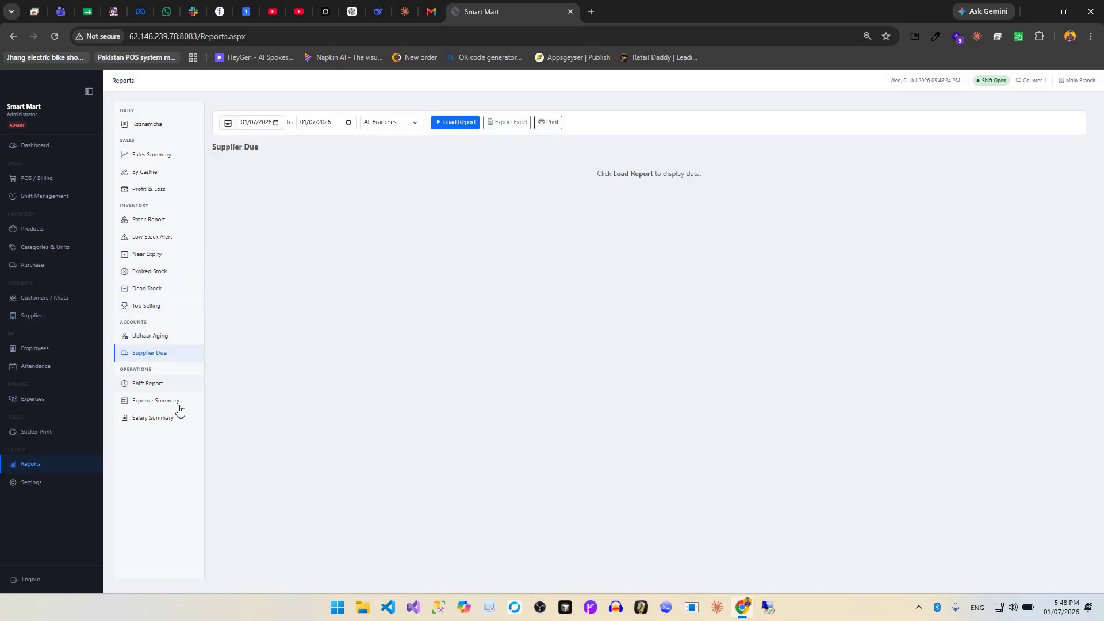
{"action": "left_click", "coordinate": [177, 405]}
{"action": "left_click", "coordinate": [176, 424]}
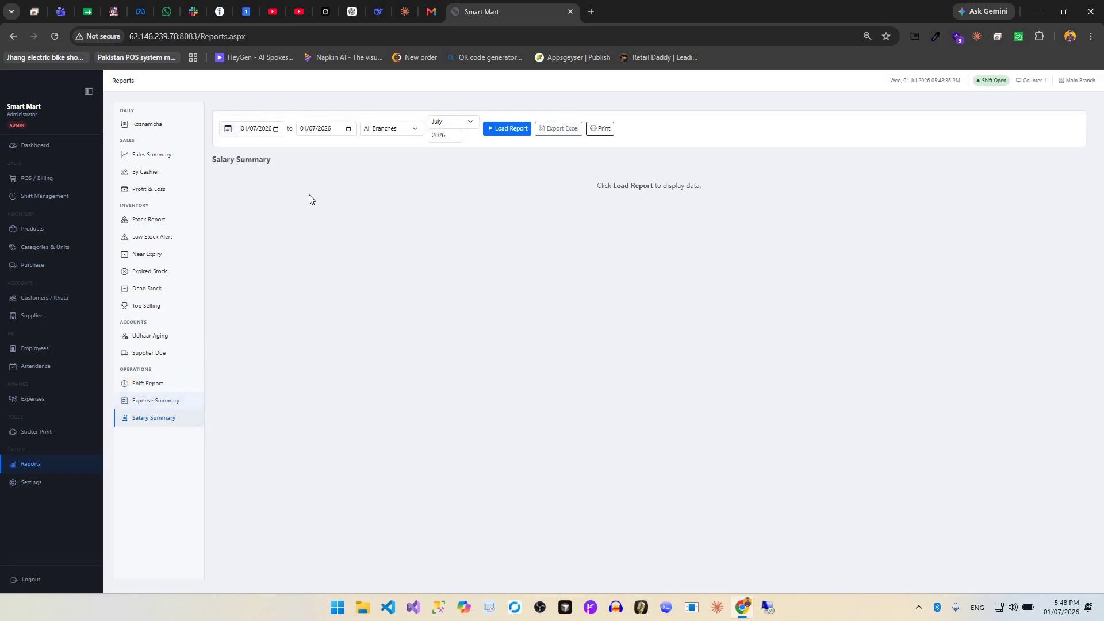
{"action": "left_click", "coordinate": [45, 488]}
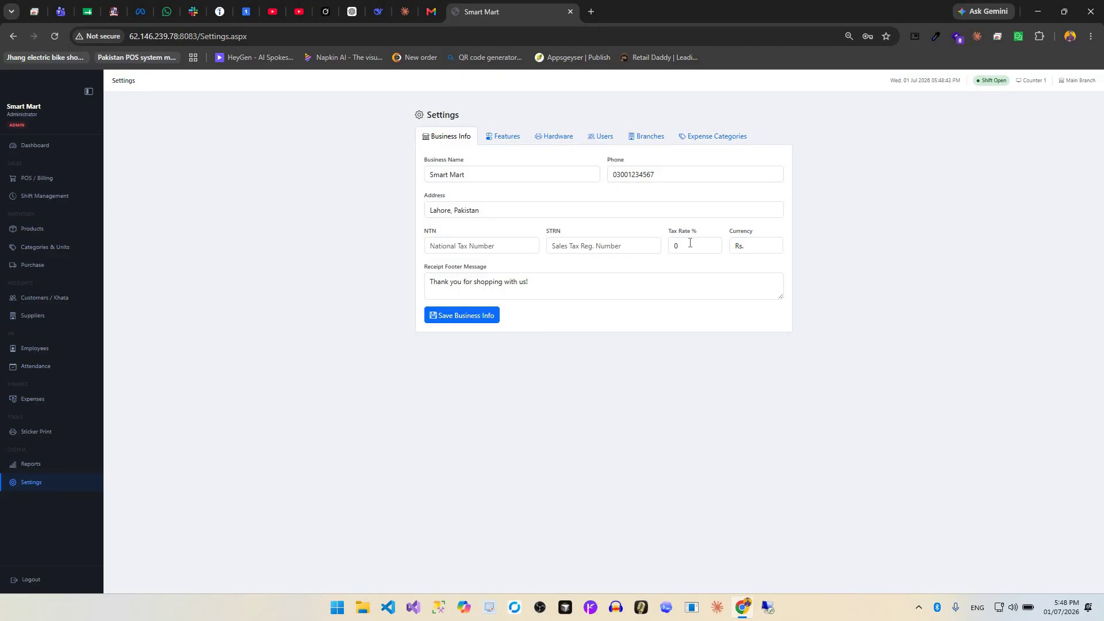
Add the sale charge 'pos recipt price' at Rs. 1.00 with sort order 2, then view Hardware settings.
{"action": "left_click_drag", "start_coordinate": [772, 238], "coordinate": [566, 239]}
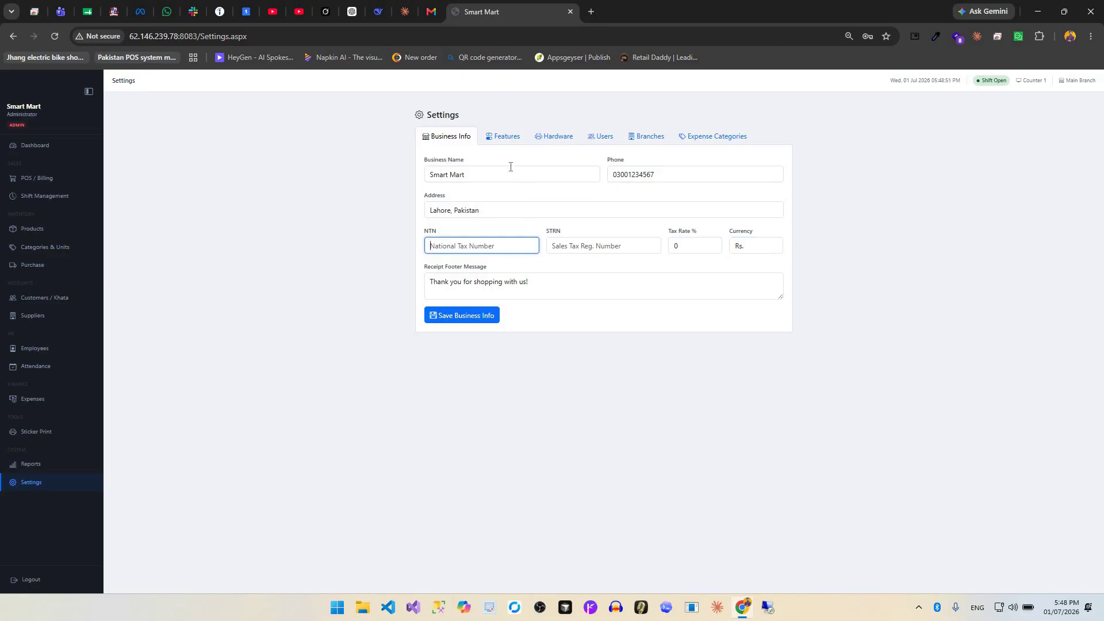
{"action": "left_click", "coordinate": [507, 138]}
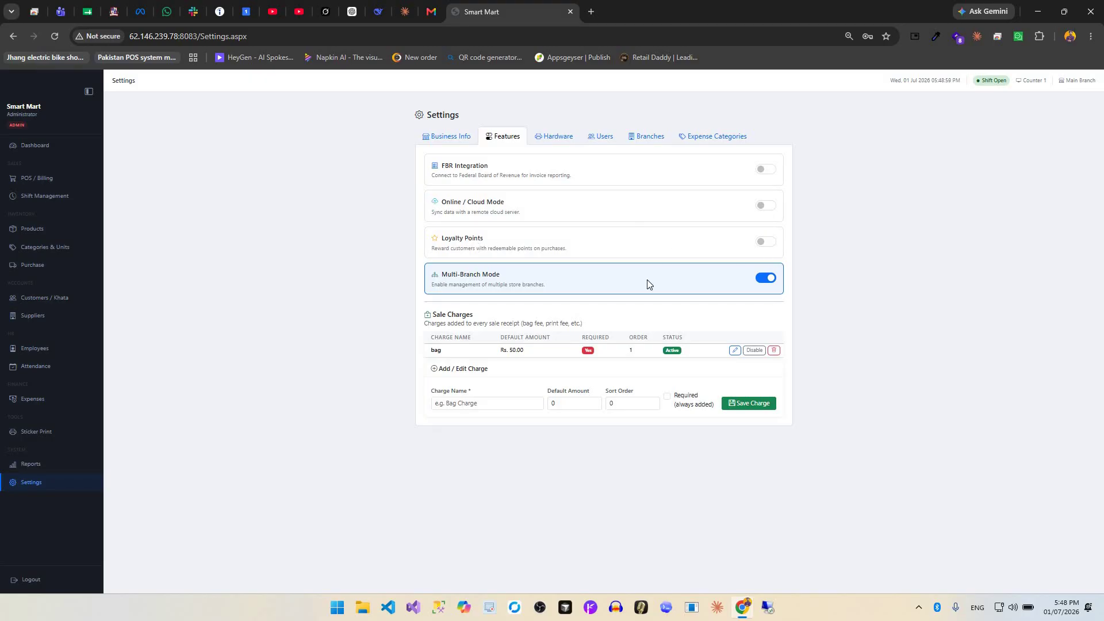
{"action": "left_click", "coordinate": [500, 409]}
{"action": "type", "text": "pos recipt price"}
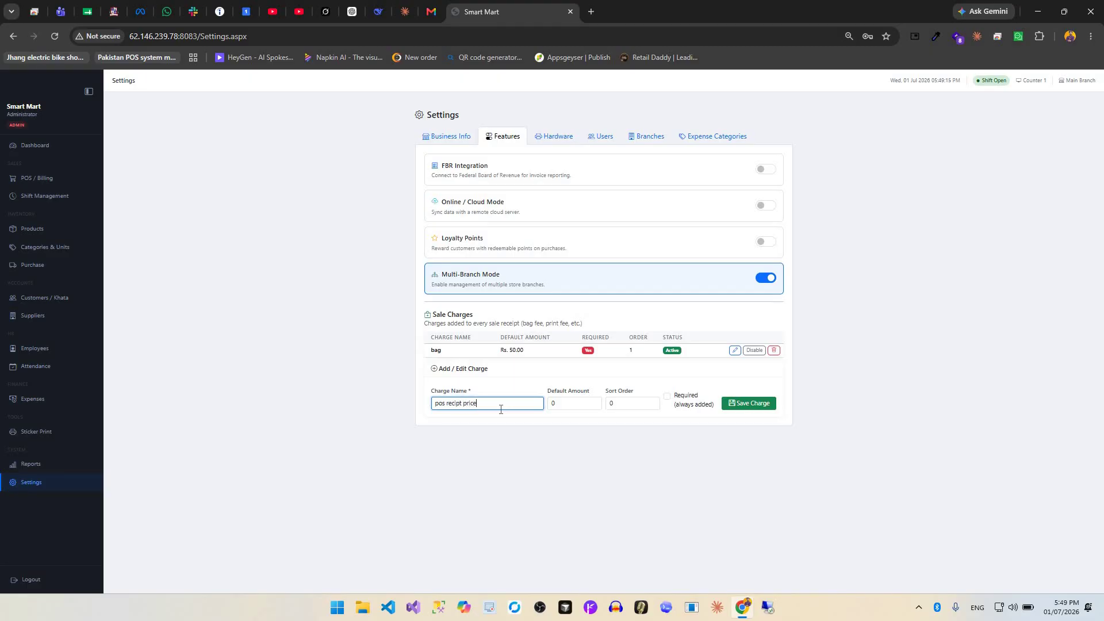
{"action": "key", "text": "Tab"}
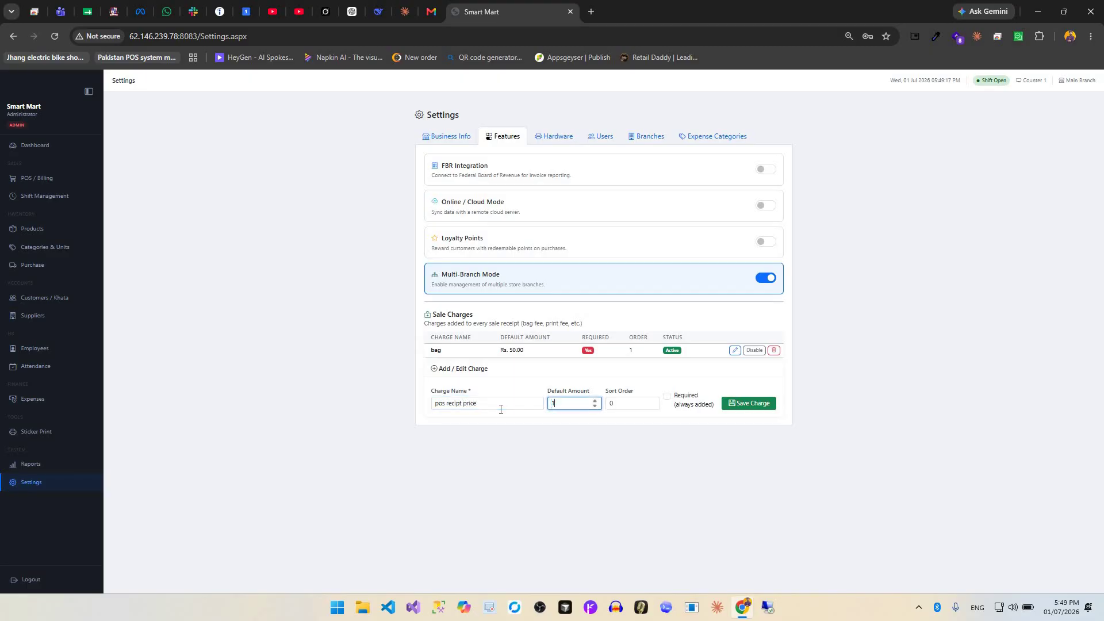
{"action": "key", "text": "BackSpace"}
{"action": "double_click", "coordinate": [606, 402]}
{"action": "type", "text": "2"}
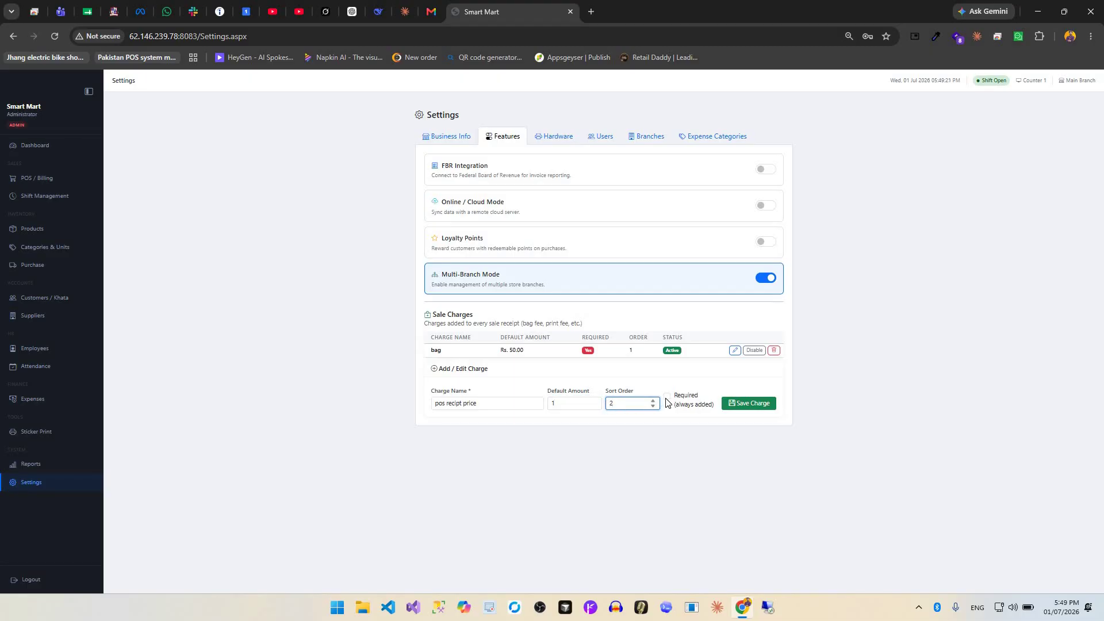
{"action": "left_click", "coordinate": [747, 404]}
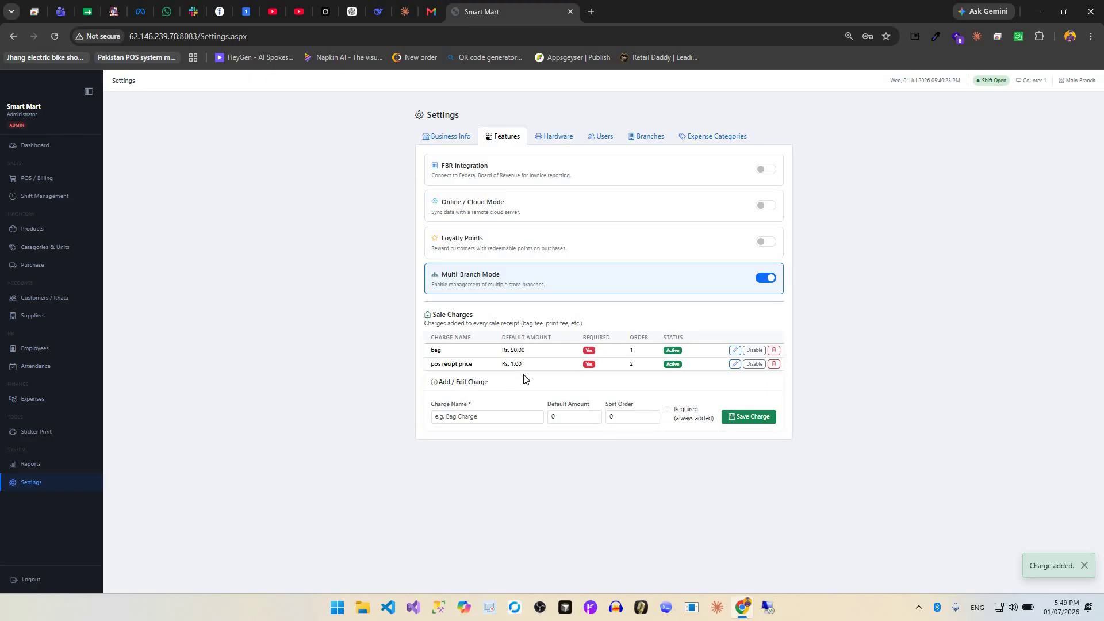
{"action": "left_click", "coordinate": [556, 136]}
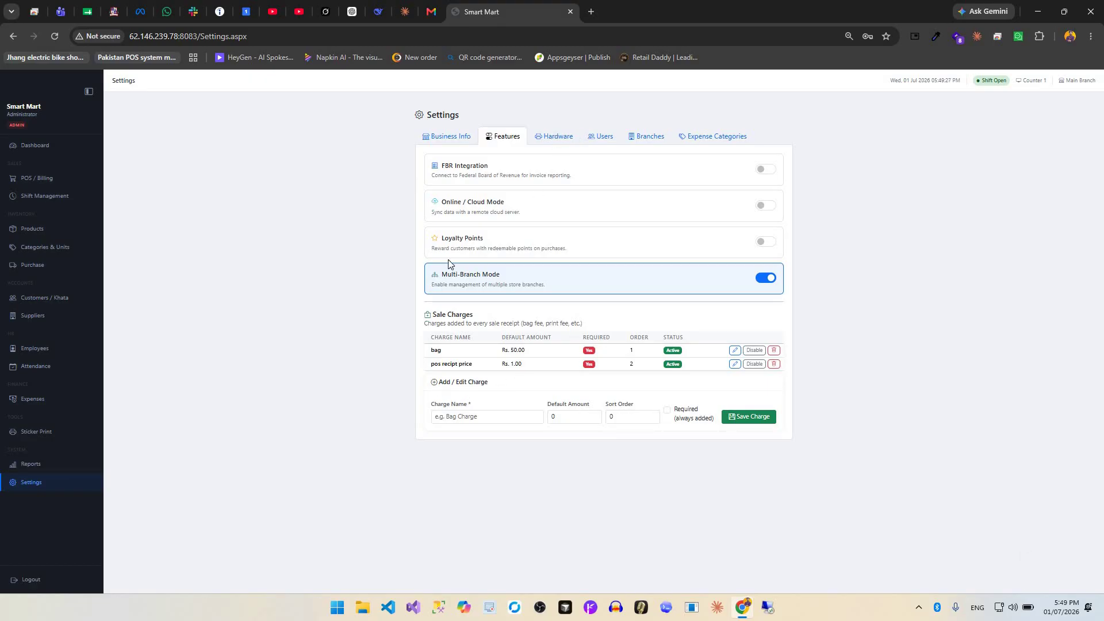
Check the users list and Add User roles without saving, then view Branches and Expense Categories.
{"action": "left_click", "coordinate": [601, 137]}
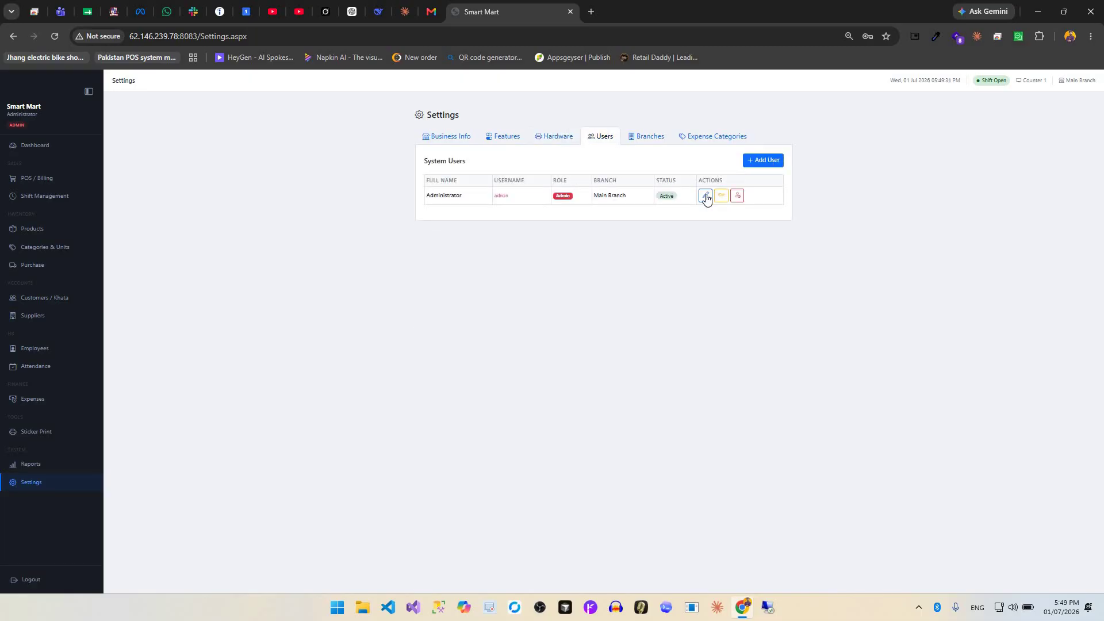
{"action": "left_click", "coordinate": [765, 160]}
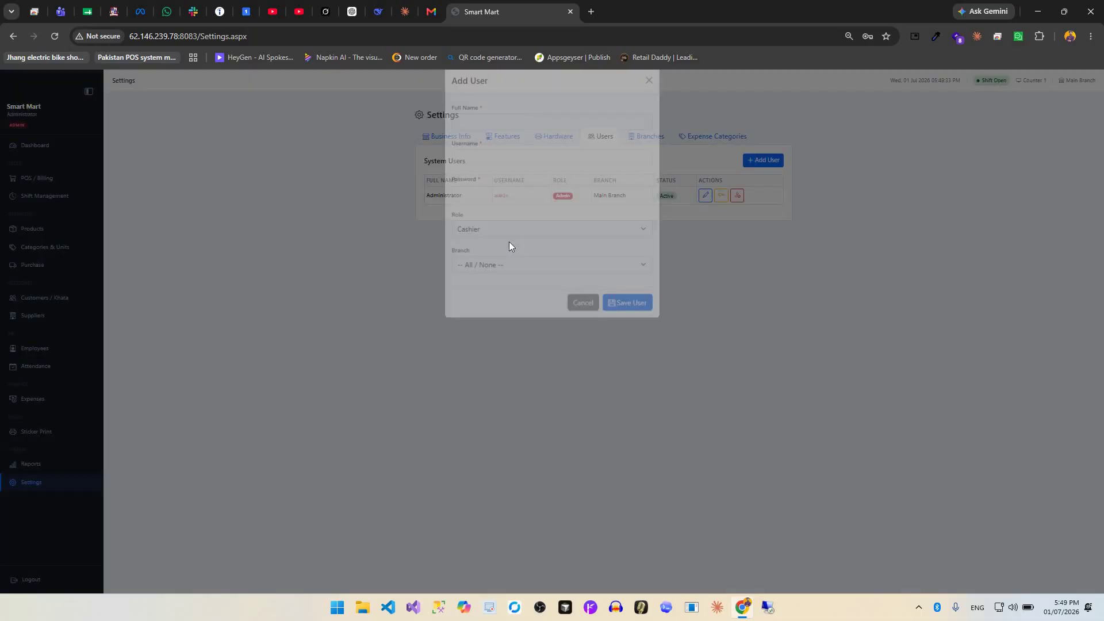
{"action": "left_click", "coordinate": [508, 245]}
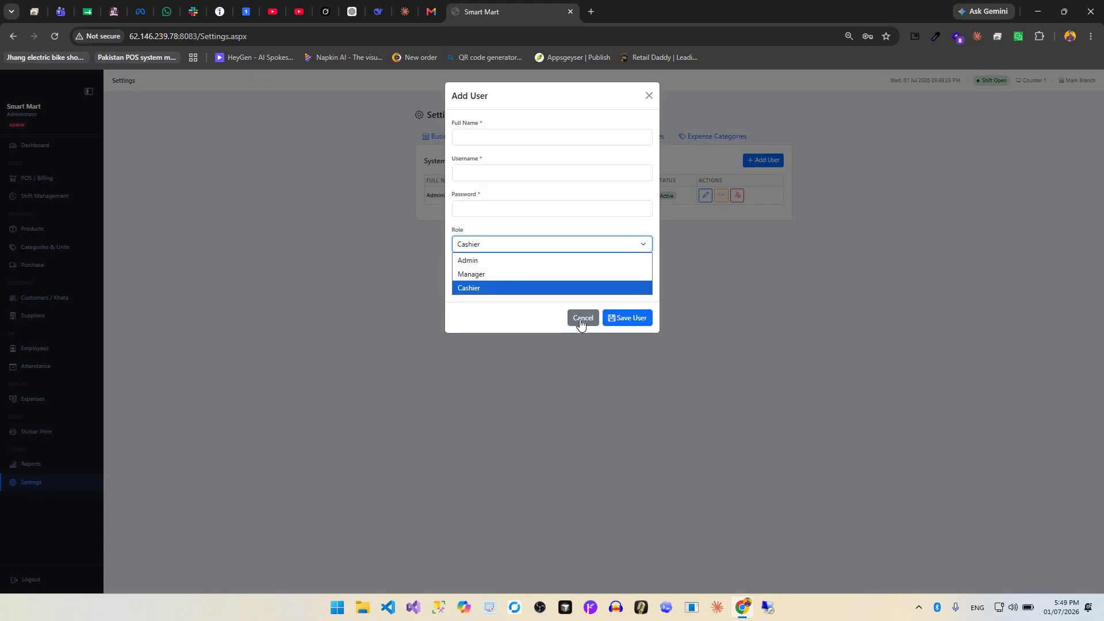
{"action": "left_click", "coordinate": [649, 96]}
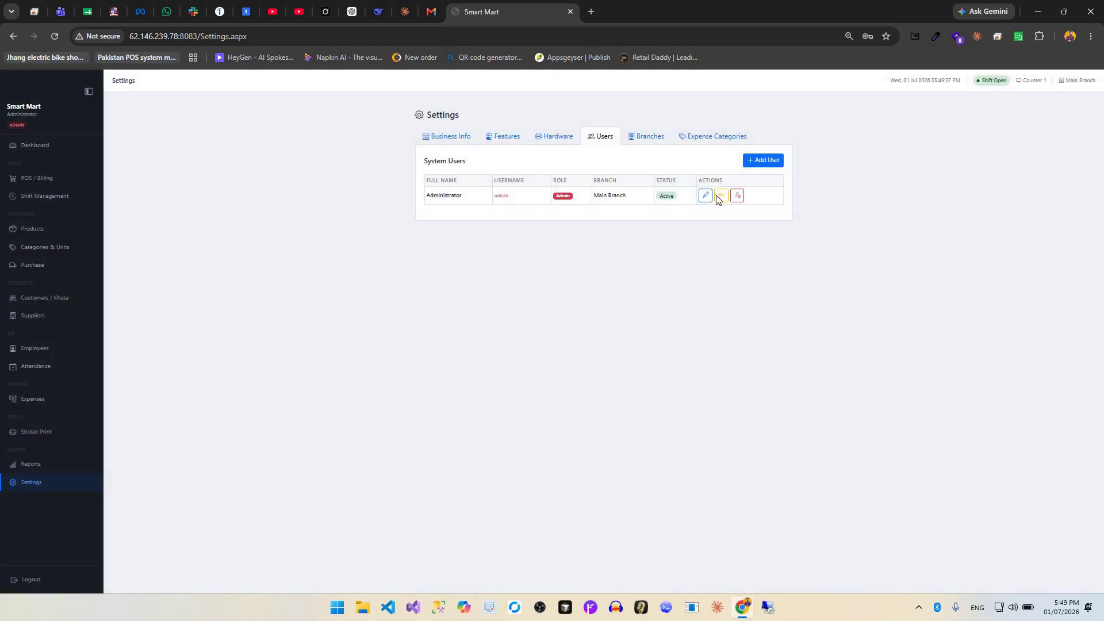
{"action": "left_click", "coordinate": [649, 136]}
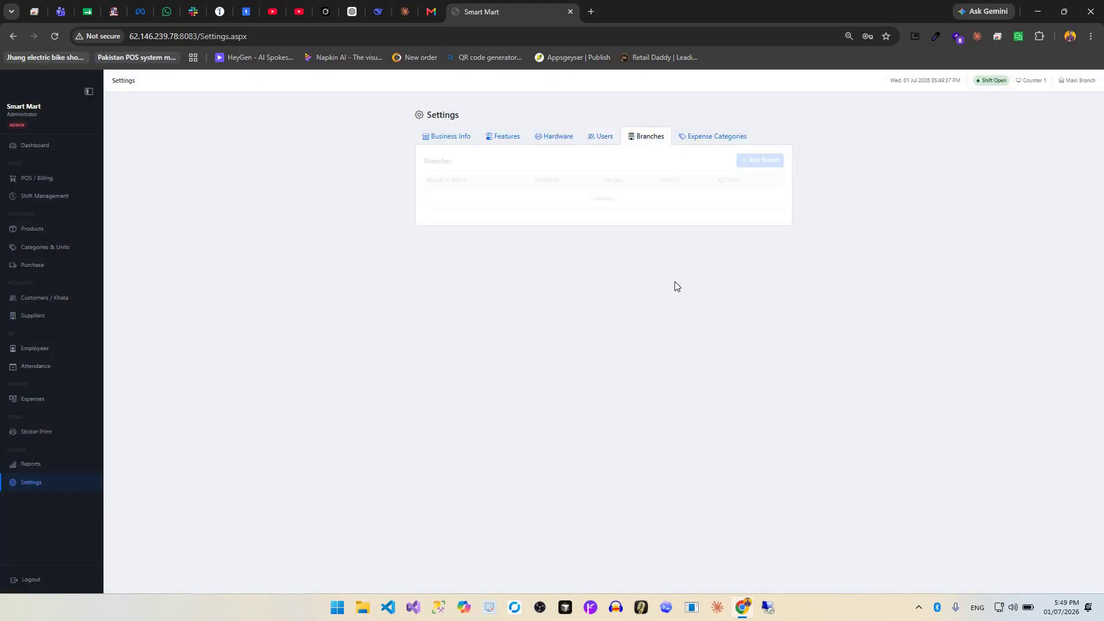
{"action": "left_click", "coordinate": [700, 140]}
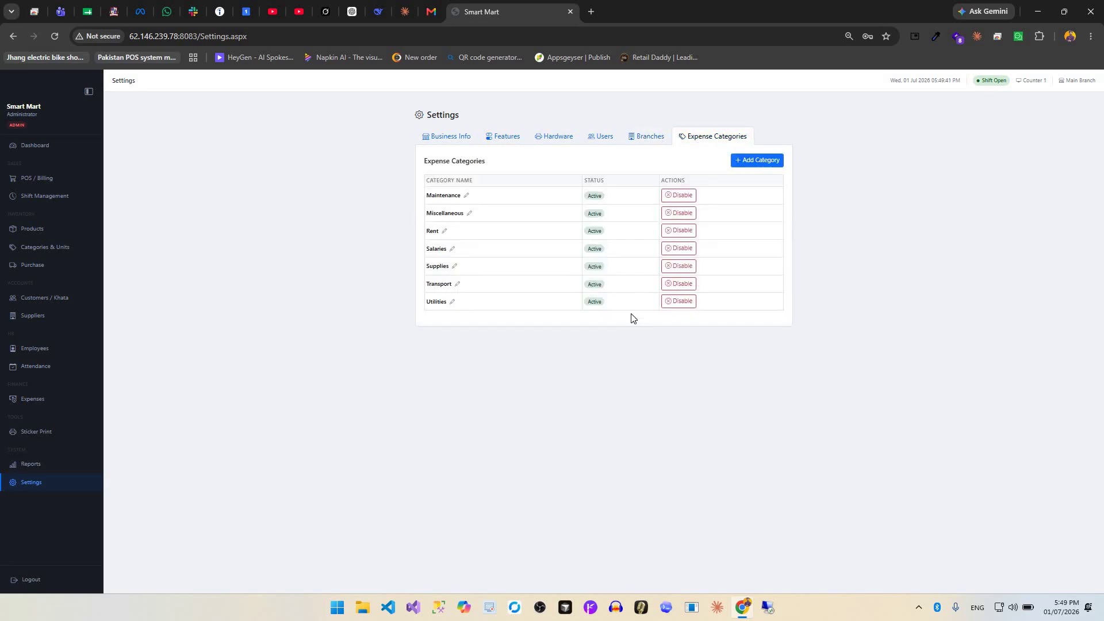